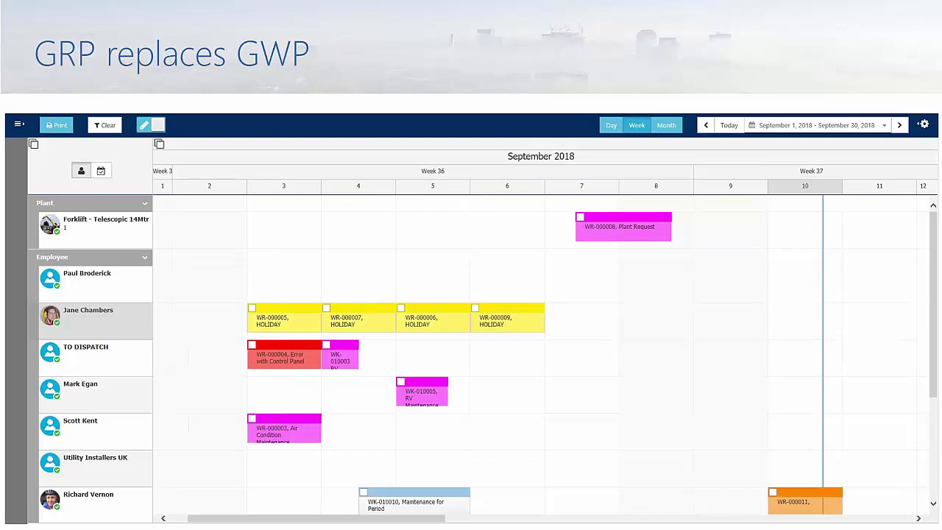
Step: Advance the presentation past the GRP agenda, end the slide show and minimise PowerPoint
key(Right)
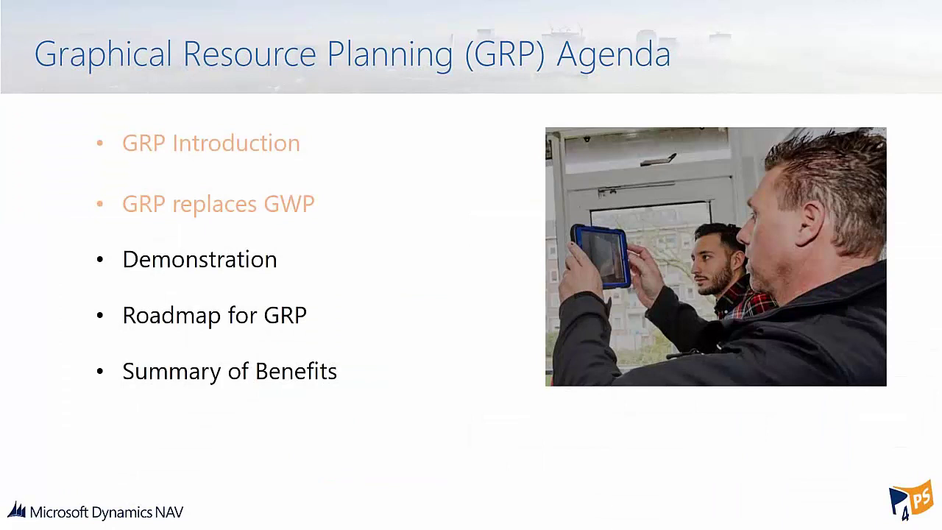
key(Right)
key(Escape)
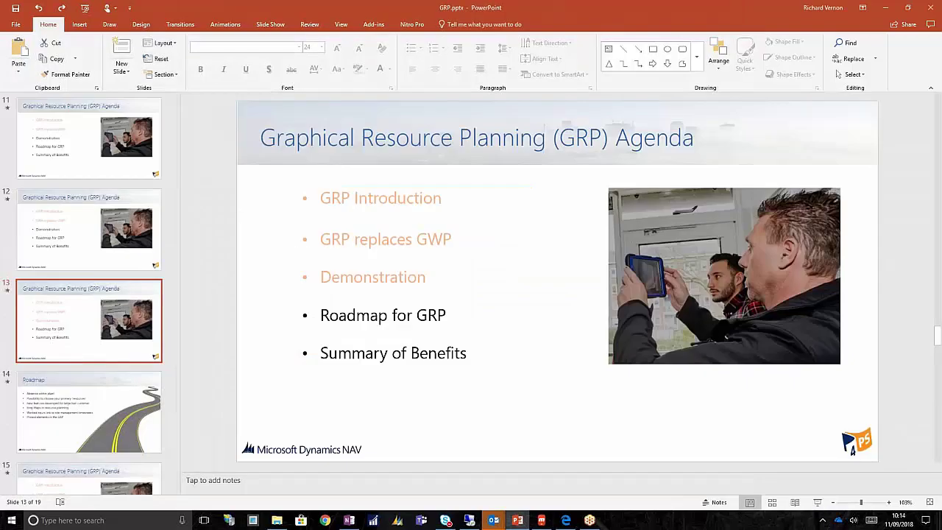
click(885, 7)
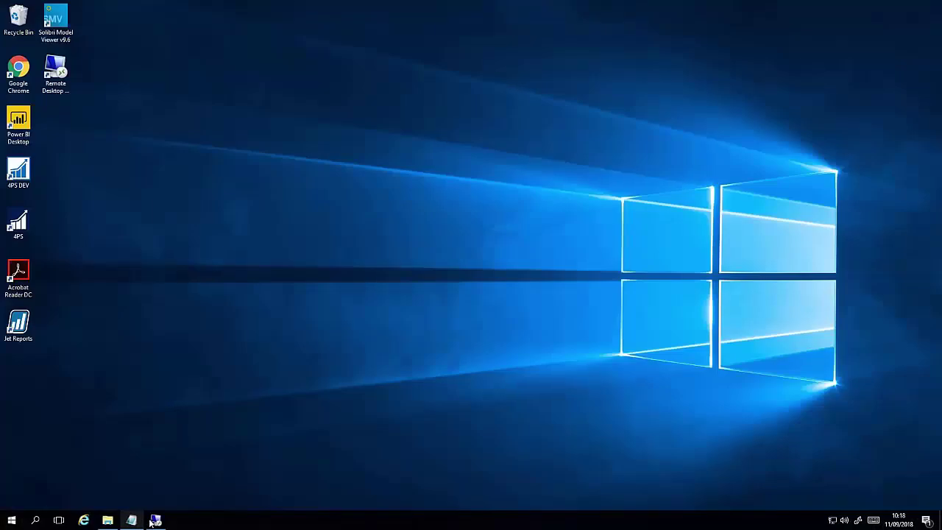
Step: Switch to the demo-4ps remote desktop session and bring up the Resource Planning (GRP) window
click(156, 520)
mouse_move(300, 261)
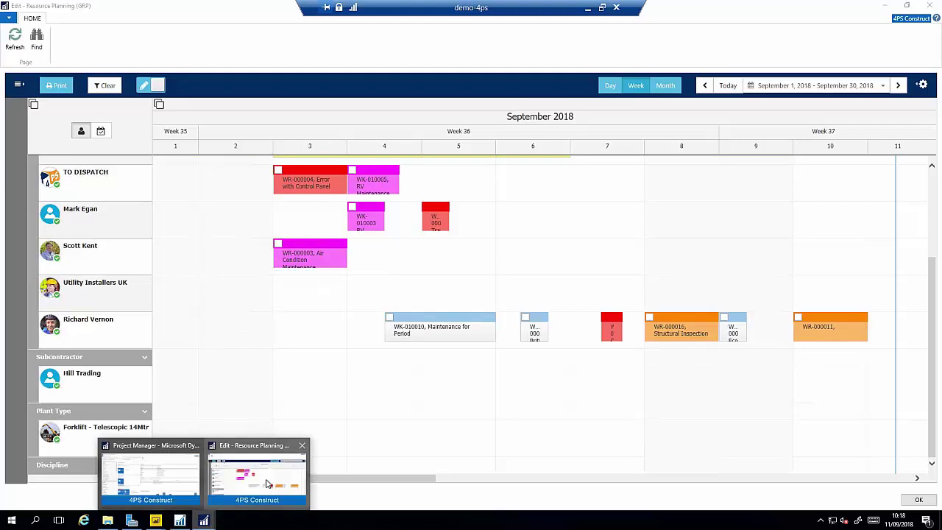
click(274, 471)
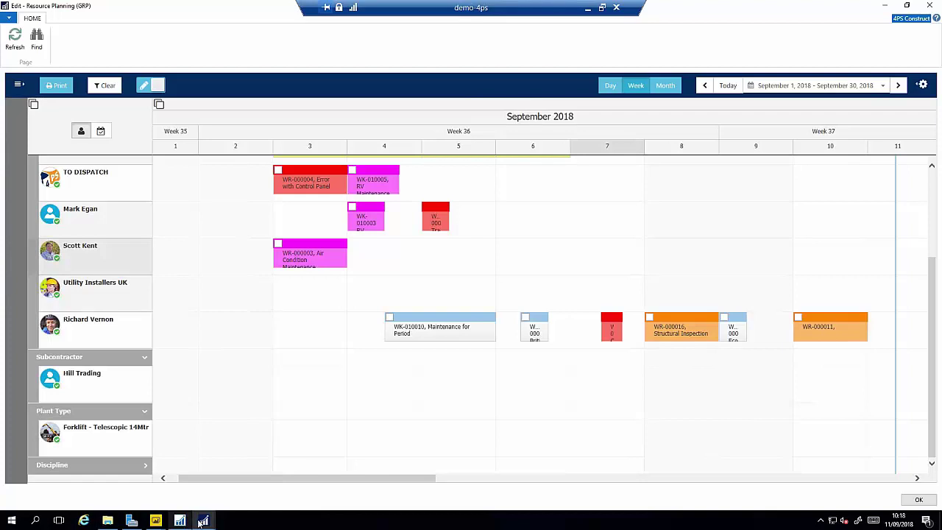
mouse_move(204, 521)
click(150, 471)
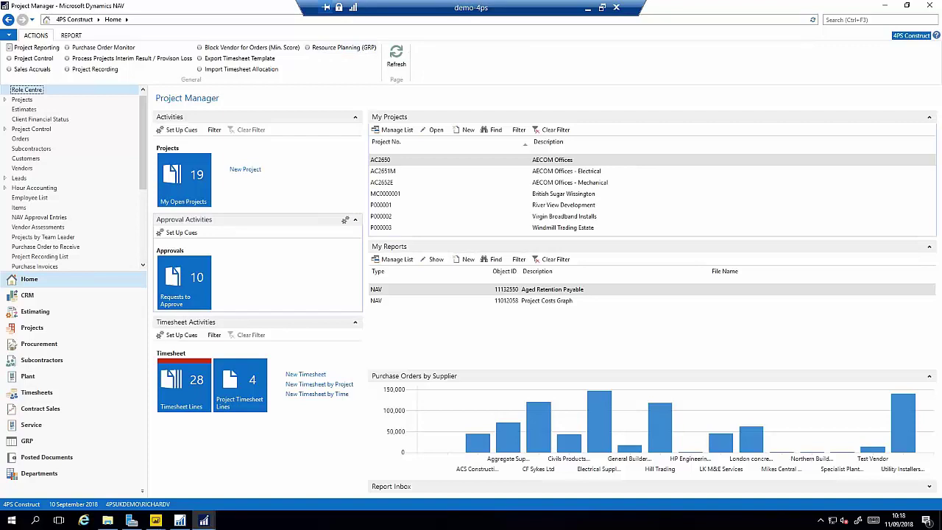
mouse_move(204, 520)
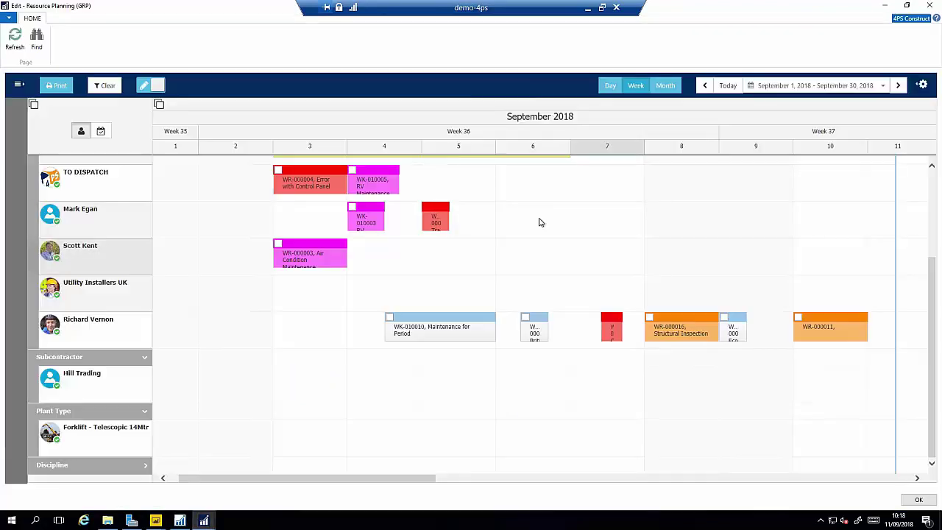
click(251, 447)
Step: Look through the plant, employee, subcontractor, plant type and discipline groups on the planning board
scroll(509, 309, up, 3)
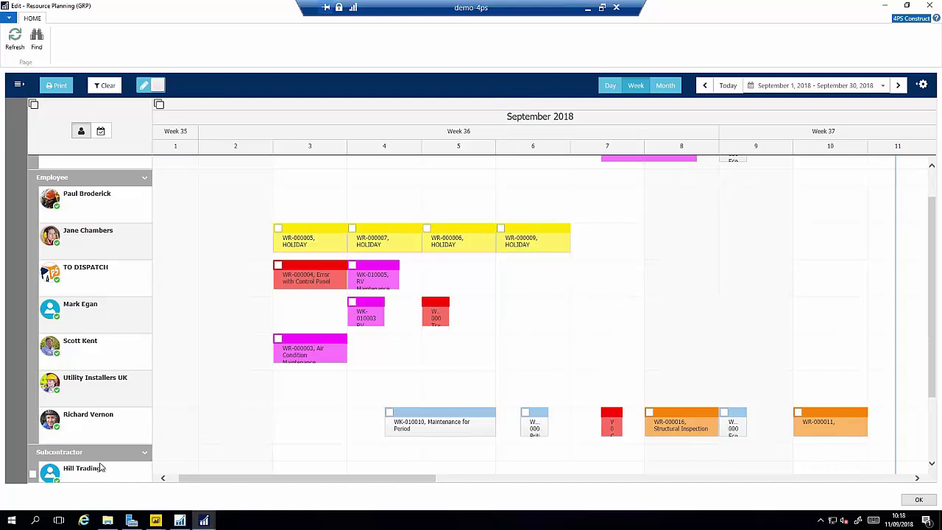
scroll(101, 468, down, 3)
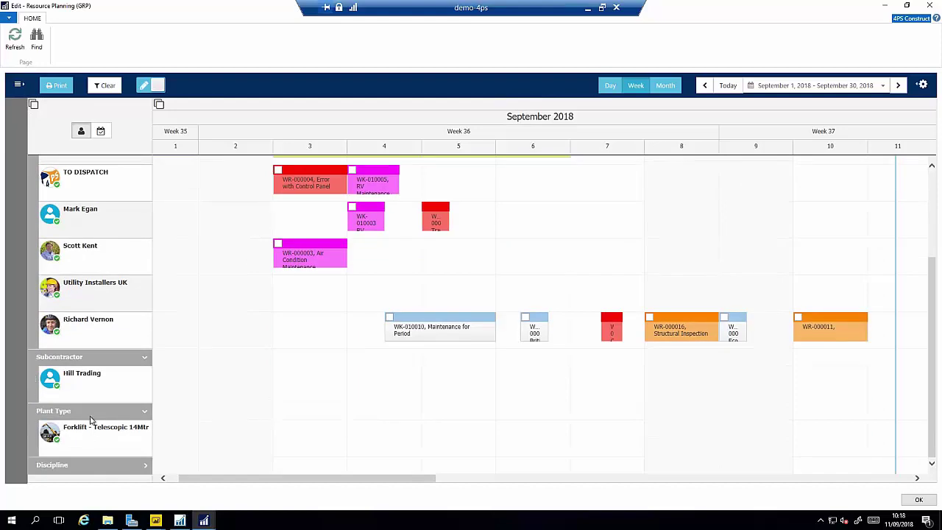
scroll(90, 414, up, 5)
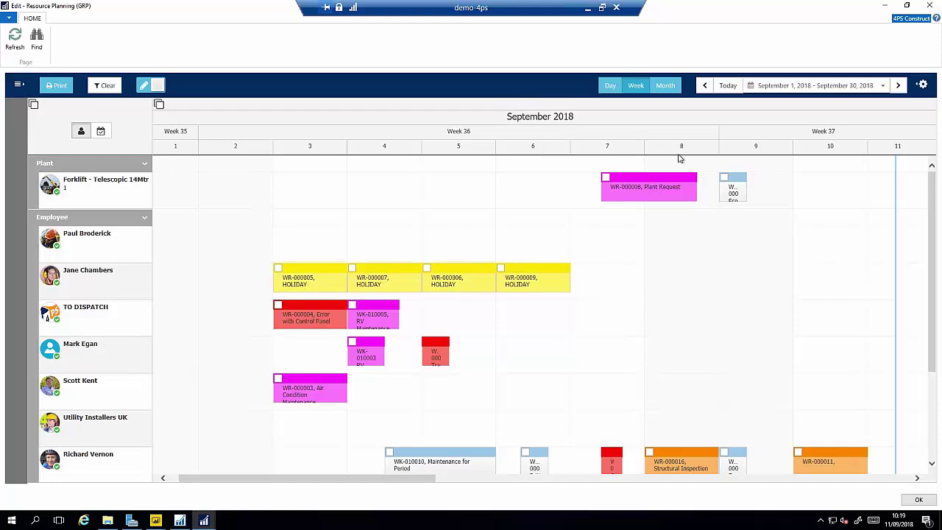
Step: Open the planning board's settings and review the day scale, planning horizon and remaining display options, keeping the day scale at 1 Day
click(917, 87)
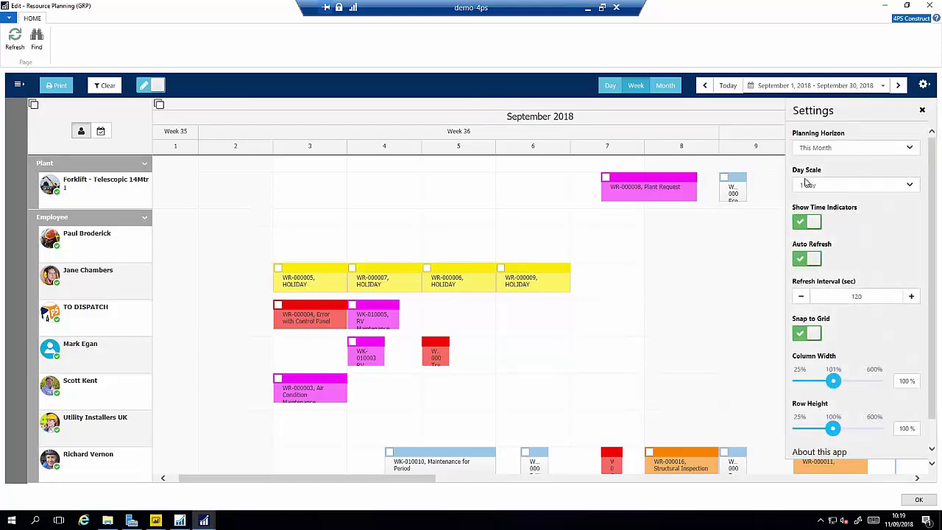
click(911, 186)
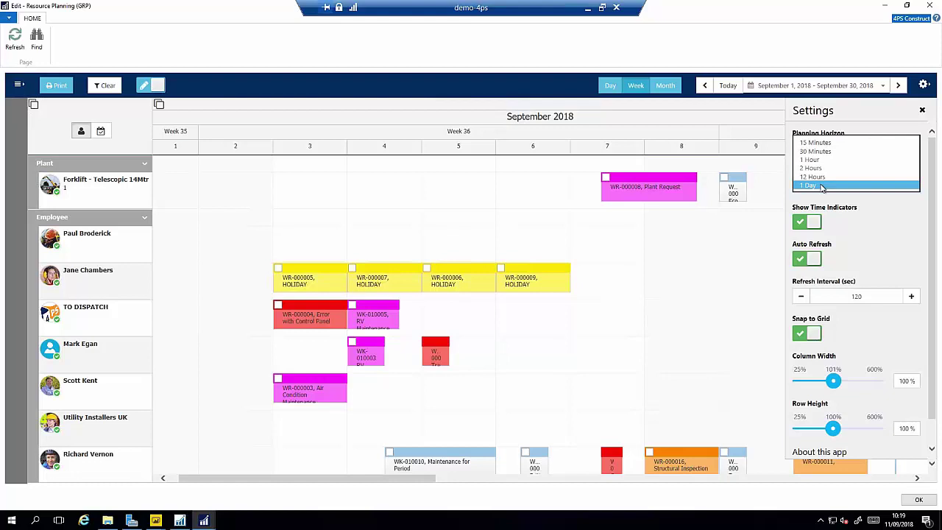
click(822, 185)
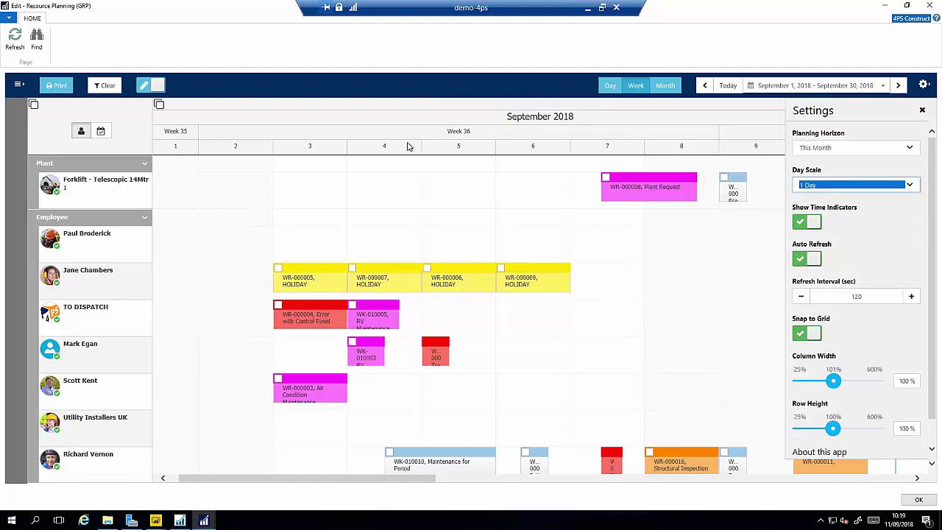
click(910, 148)
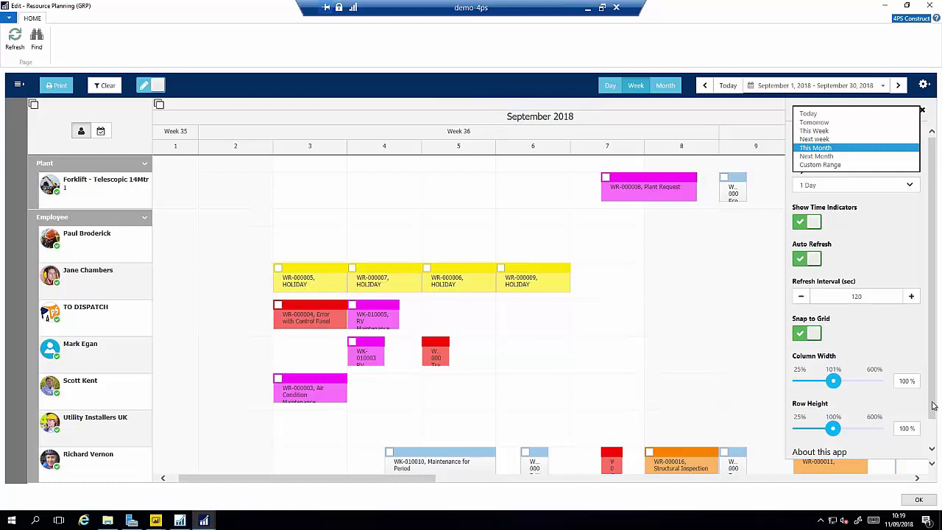
drag(933, 407, 932, 434)
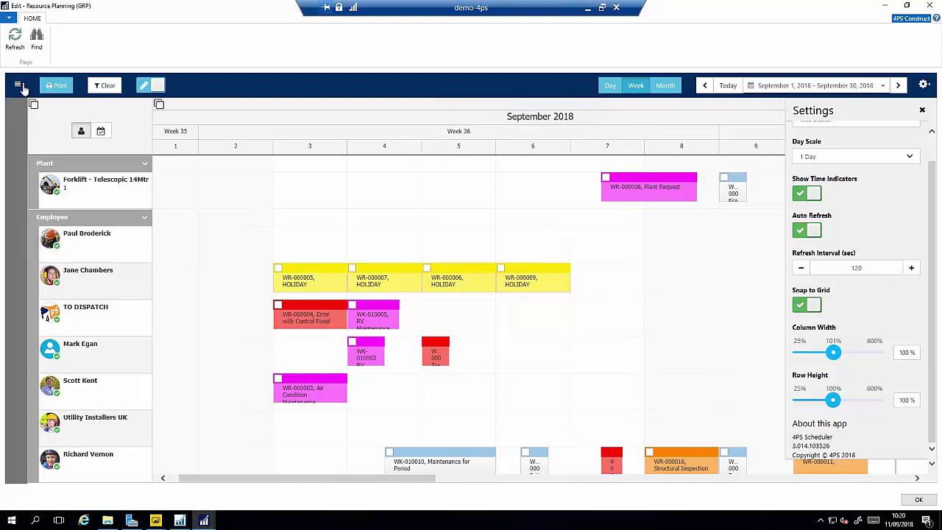
Step: Show the planning board's filters and filter the resources by the Solar Panels discipline
click(20, 85)
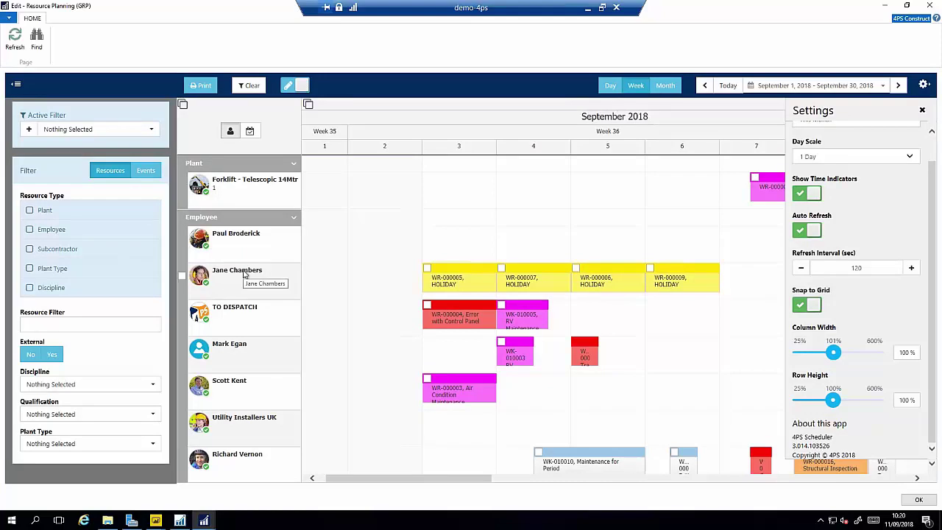
click(40, 325)
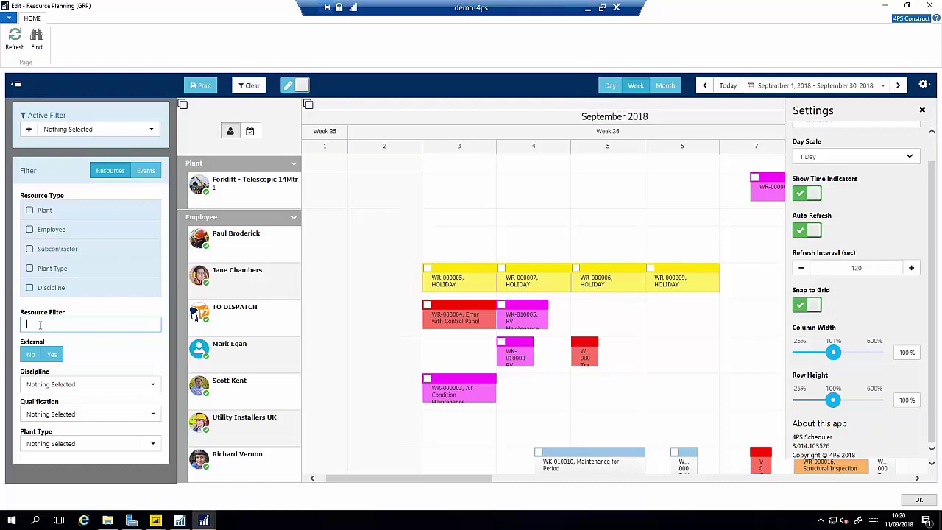
click(154, 386)
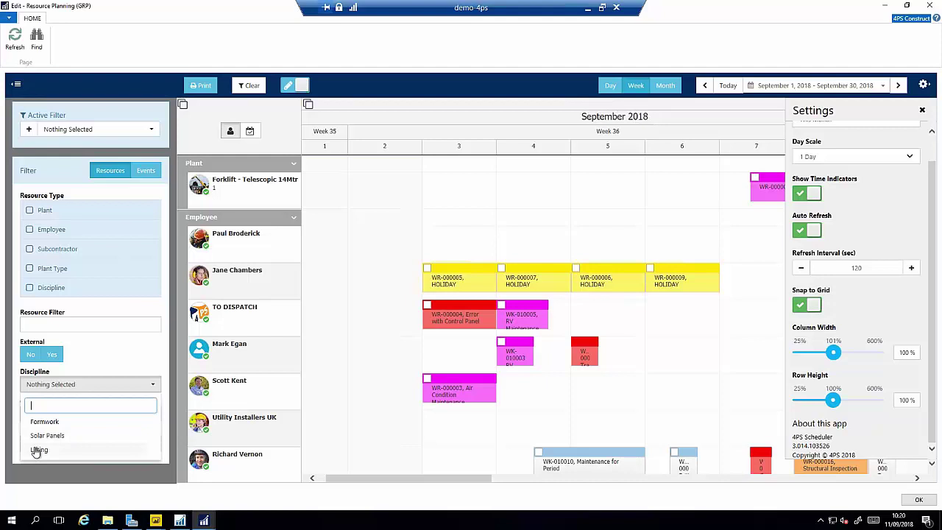
click(39, 437)
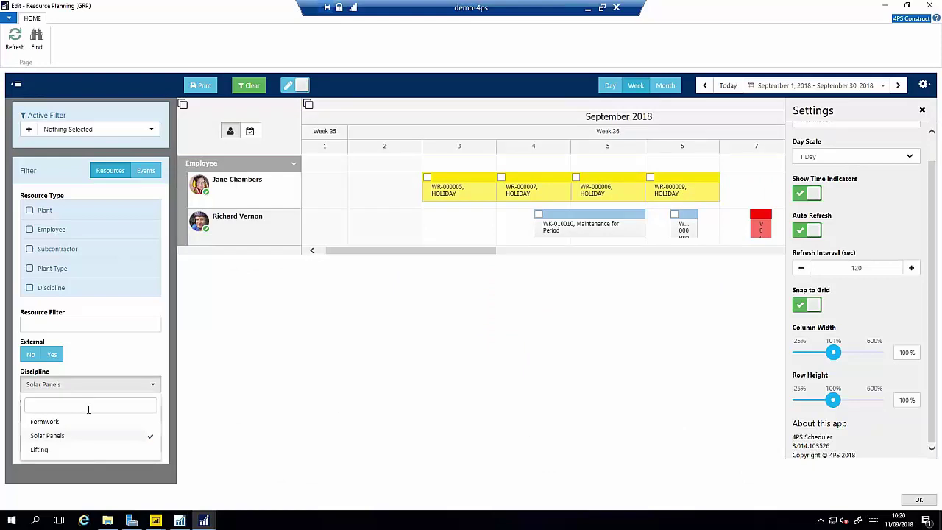
Step: Change the discipline filter from Solar Panels to Lifting, and clear it to restore all resources
click(151, 440)
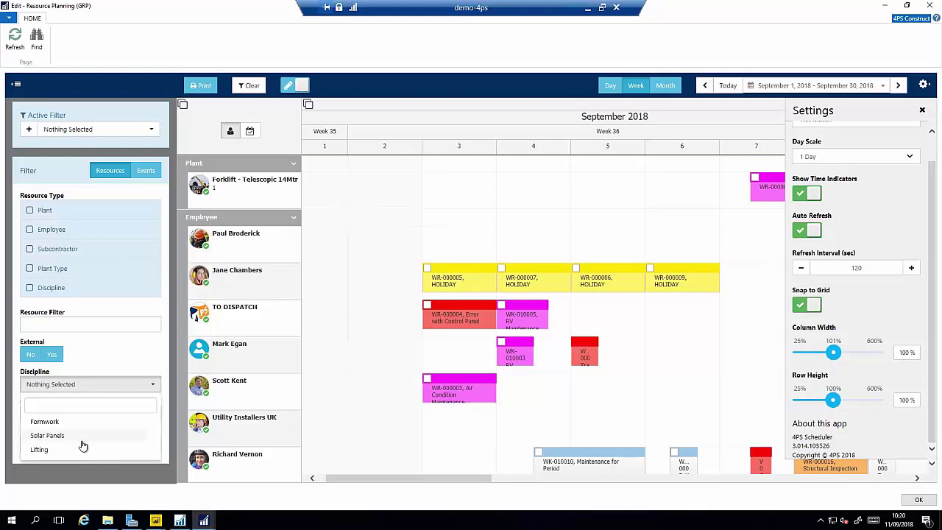
click(41, 449)
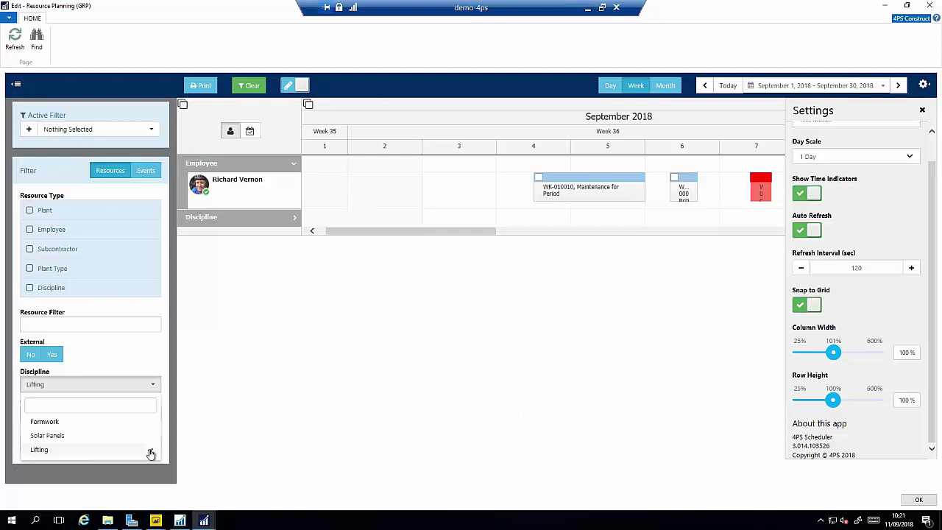
click(122, 453)
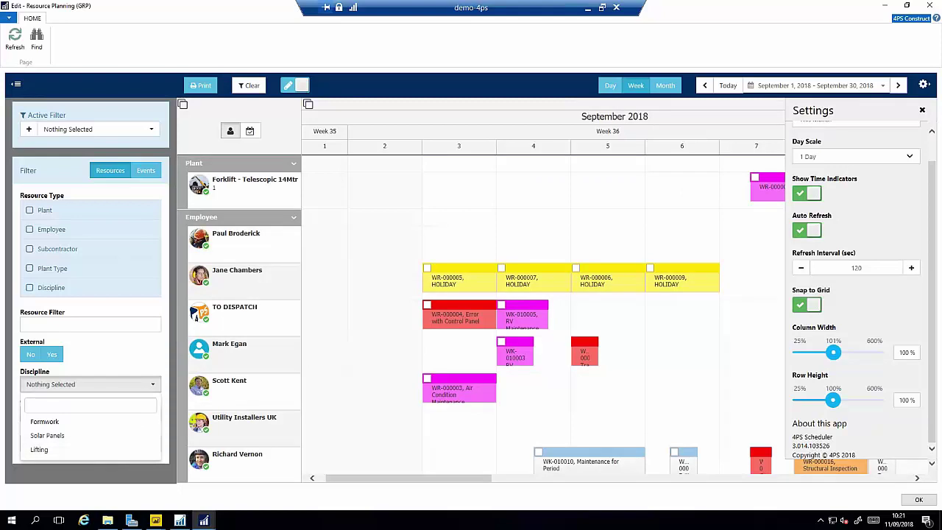
Step: Close the settings and open the additional information of the work order planned on 10 September
click(922, 109)
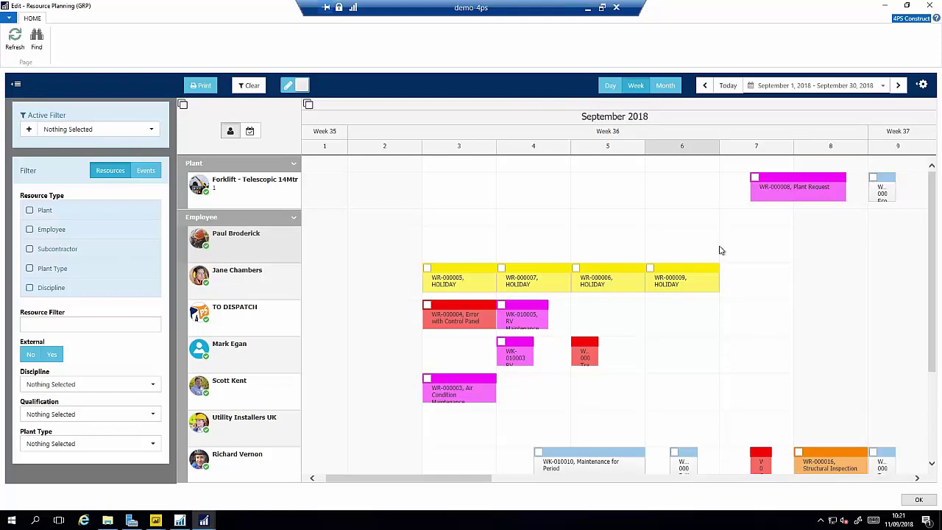
scroll(738, 326, down, 1)
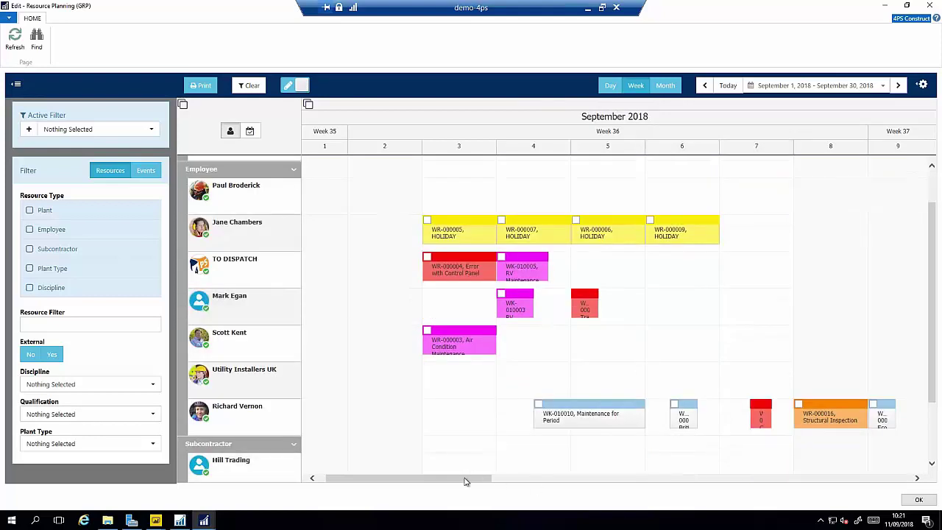
drag(464, 481, 685, 457)
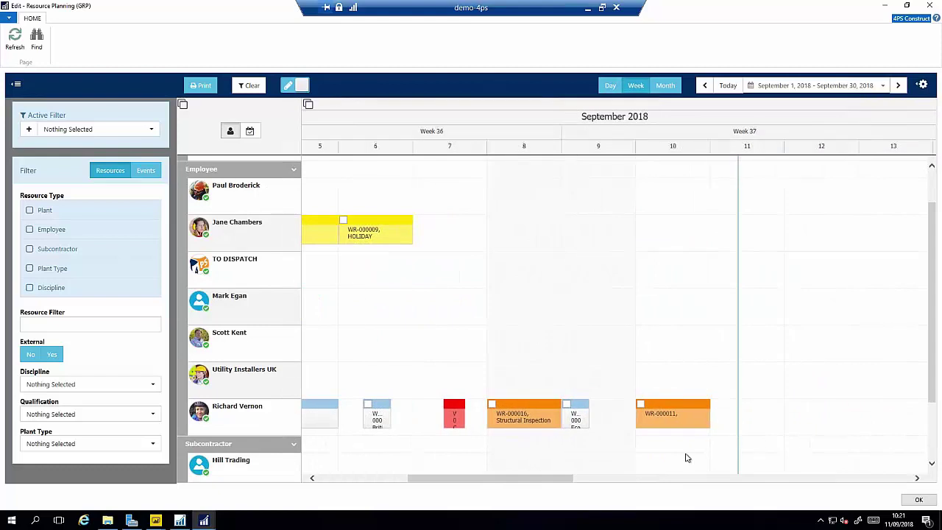
mouse_move(668, 412)
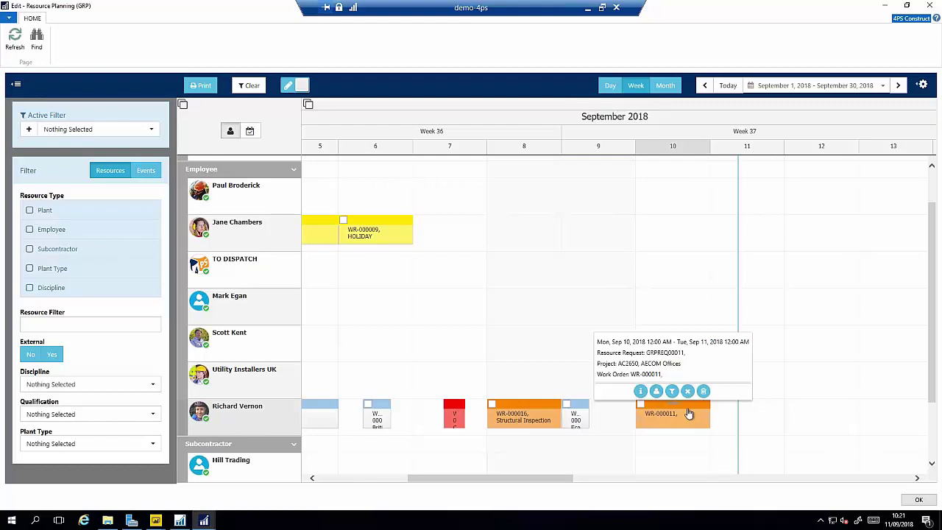
click(640, 392)
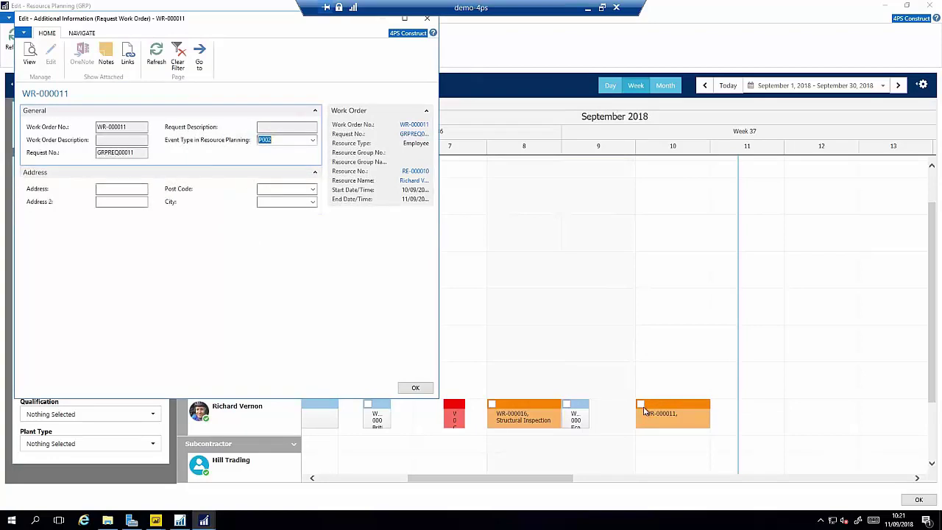
Step: View the linked resource request and its plant work order card, and close these windows to return to the planning board
click(417, 135)
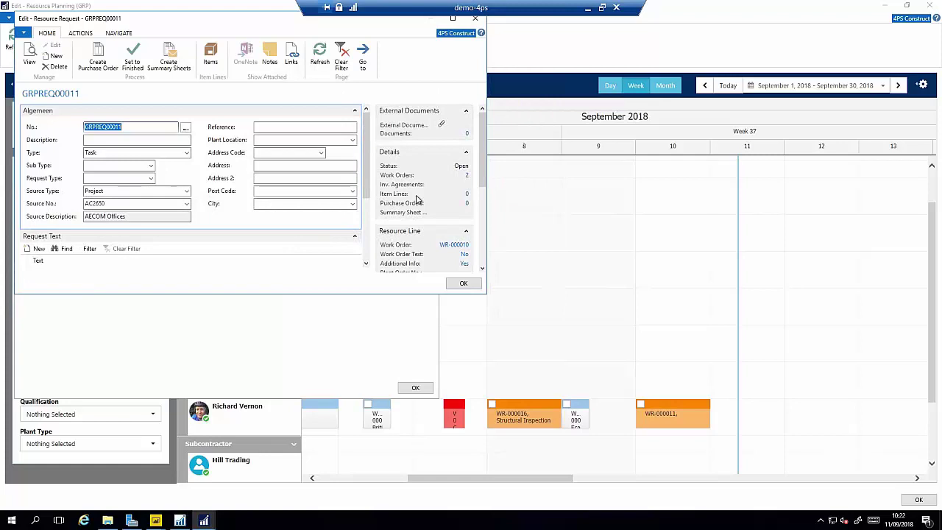
click(456, 247)
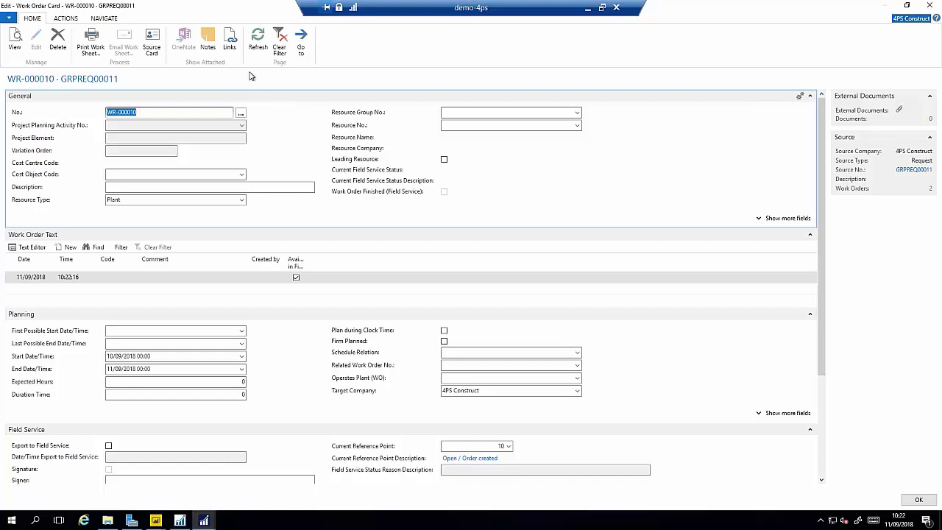
click(930, 5)
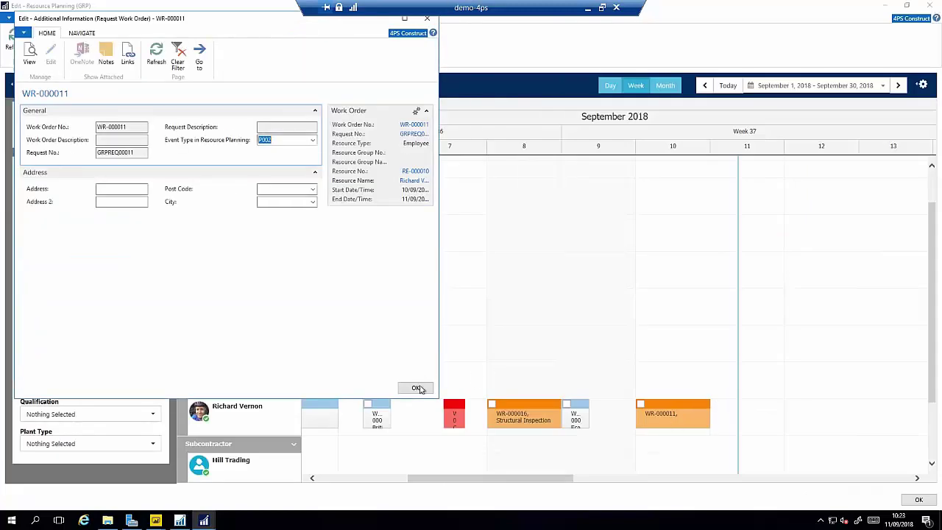
click(417, 389)
Step: Open the employee card of the resource on the 10 September work order and view its related employee tables
mouse_move(674, 414)
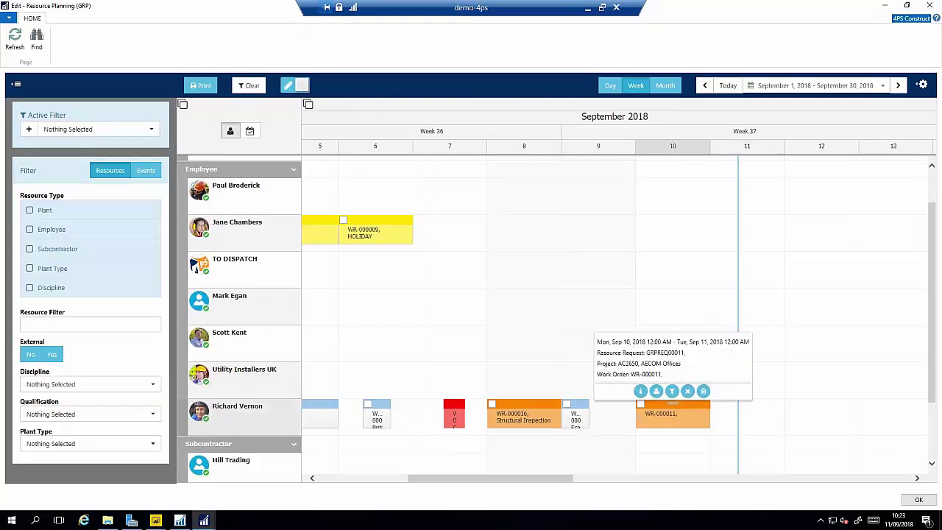
click(656, 391)
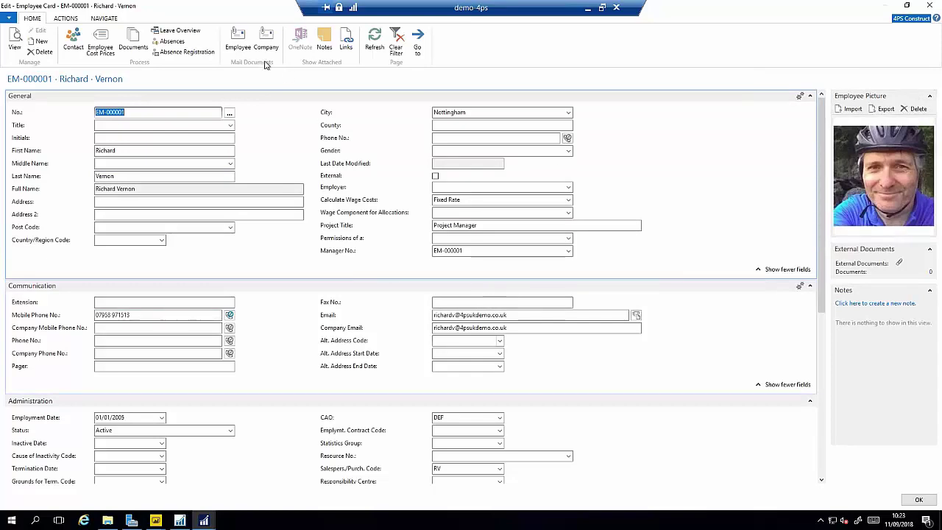
click(102, 20)
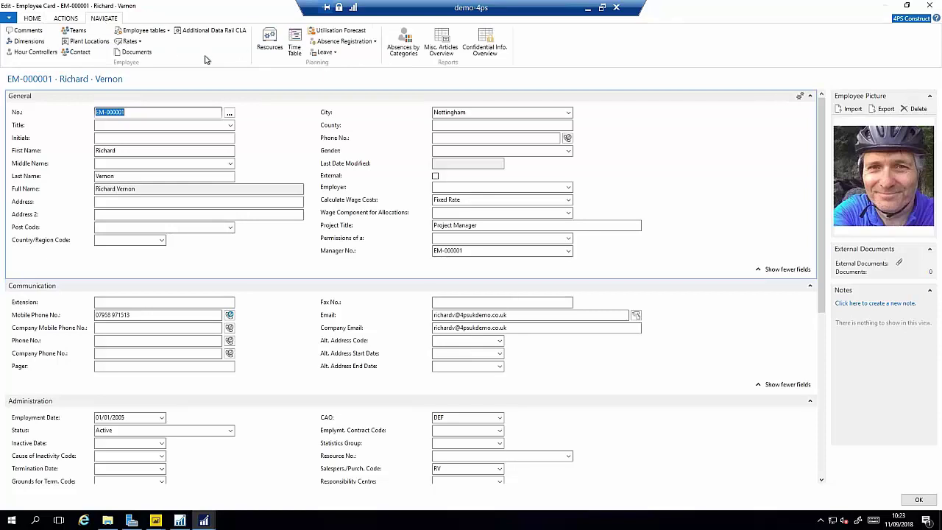
click(163, 30)
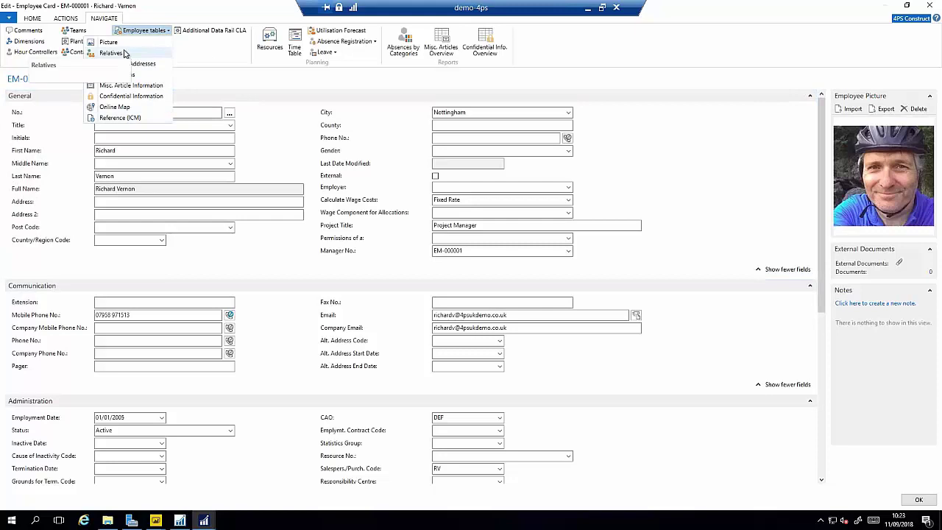
click(226, 59)
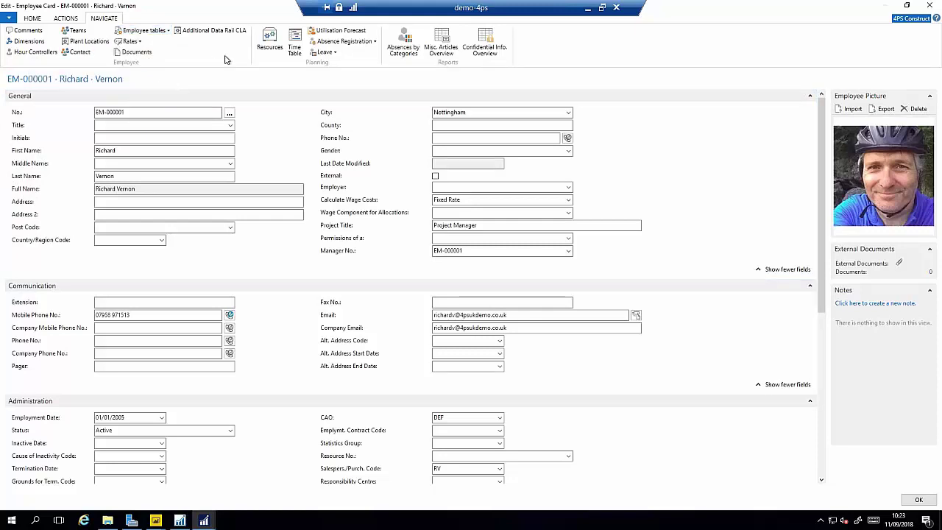
Step: View the employee card's absence registration options and close the card to return to the planning board
click(360, 42)
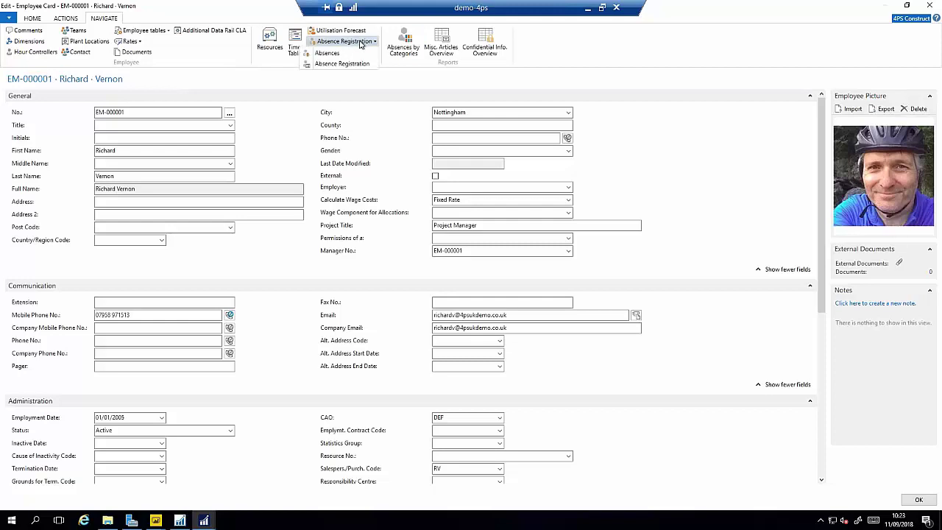
click(179, 53)
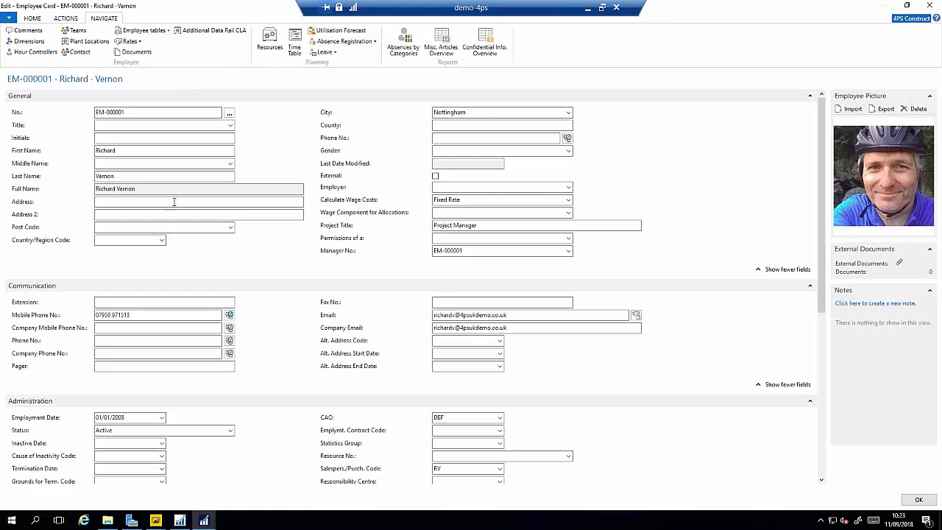
click(930, 5)
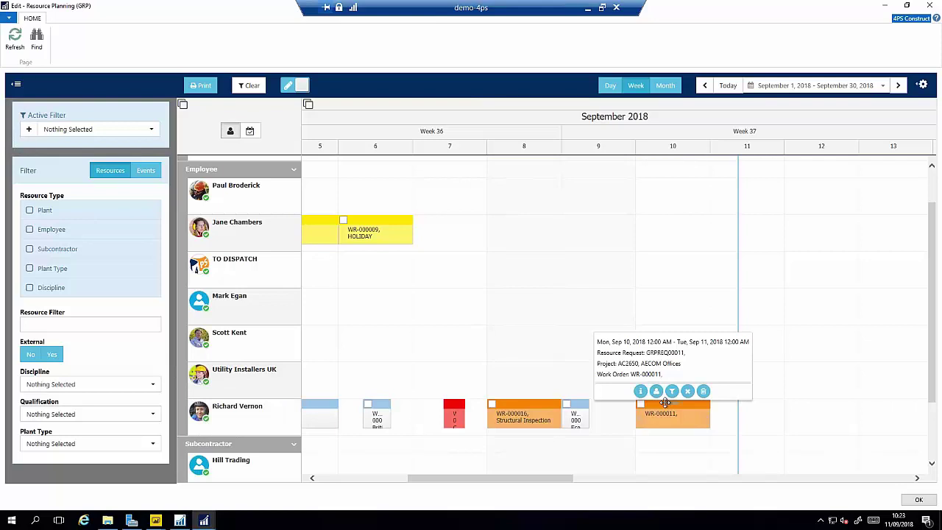
Step: Reassign the AECOM Offices work order on 10 September to the employee listed directly below TO DISPATCH, keeping its date
drag(654, 398, 673, 308)
mouse_move(672, 294)
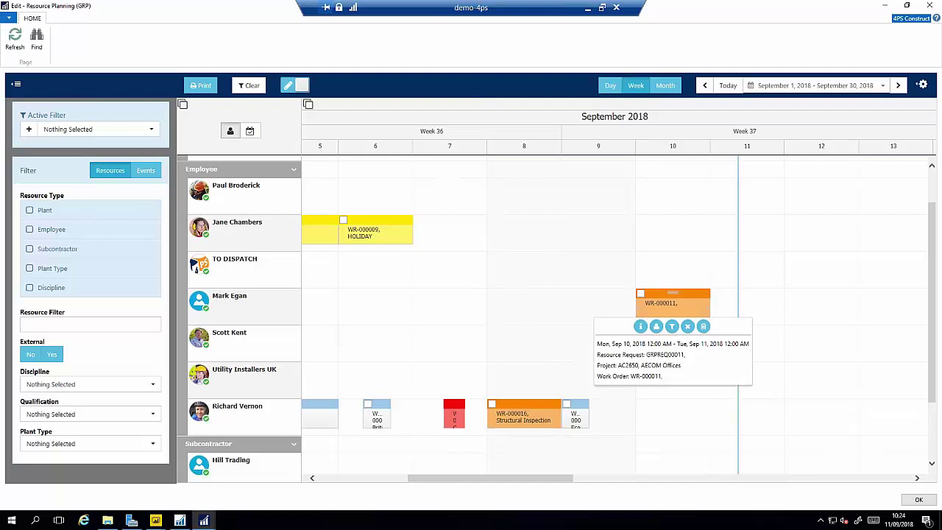
Step: Plan a Project event for P000001 with standard working hours on 10 September for the employee who previously had the AECOM Offices work order
click(670, 414)
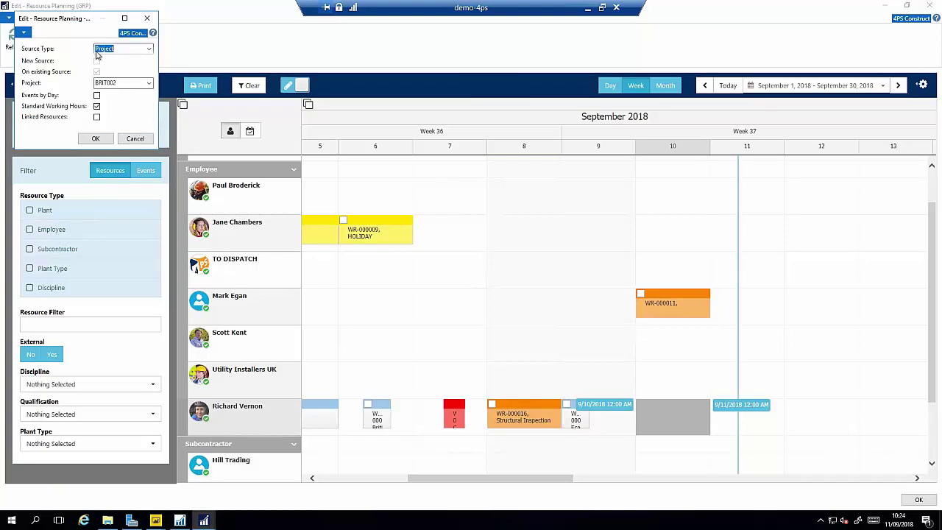
click(148, 49)
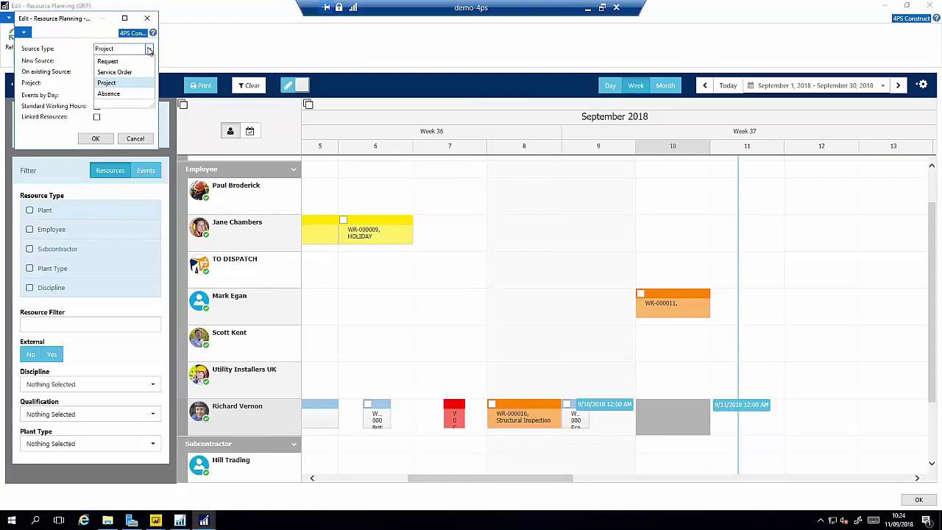
click(106, 84)
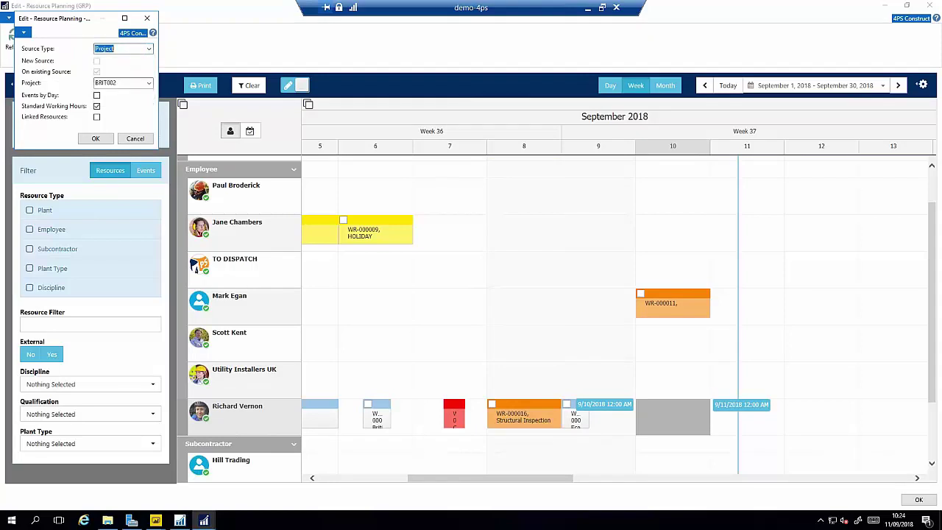
click(150, 86)
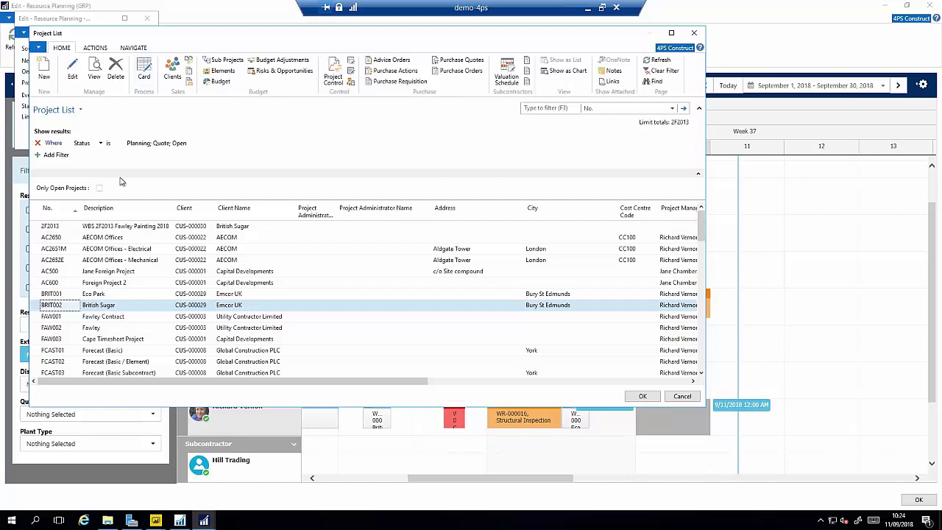
scroll(48, 317, down, 4)
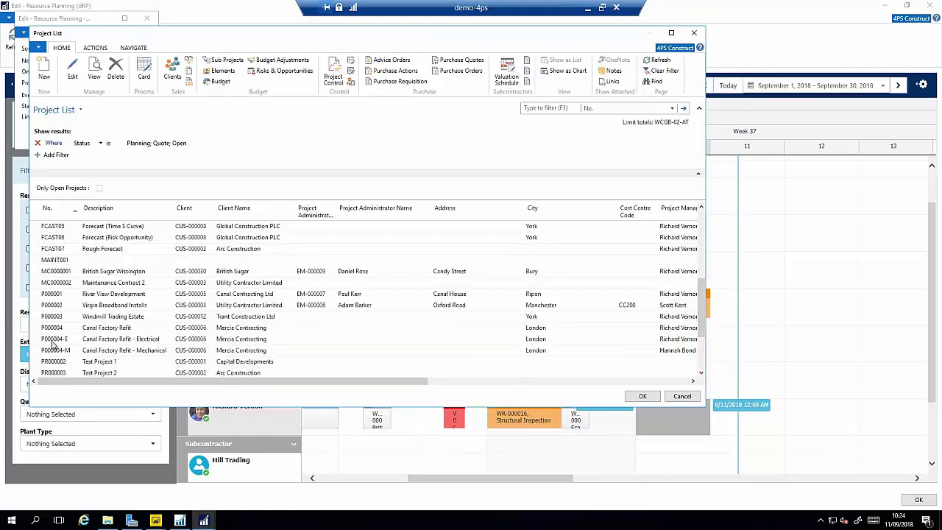
click(49, 294)
double_click(49, 294)
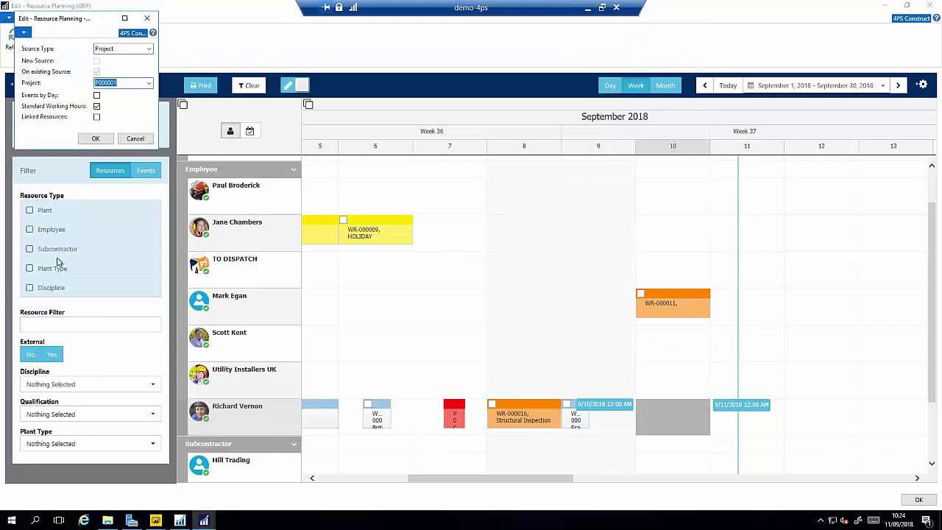
click(98, 139)
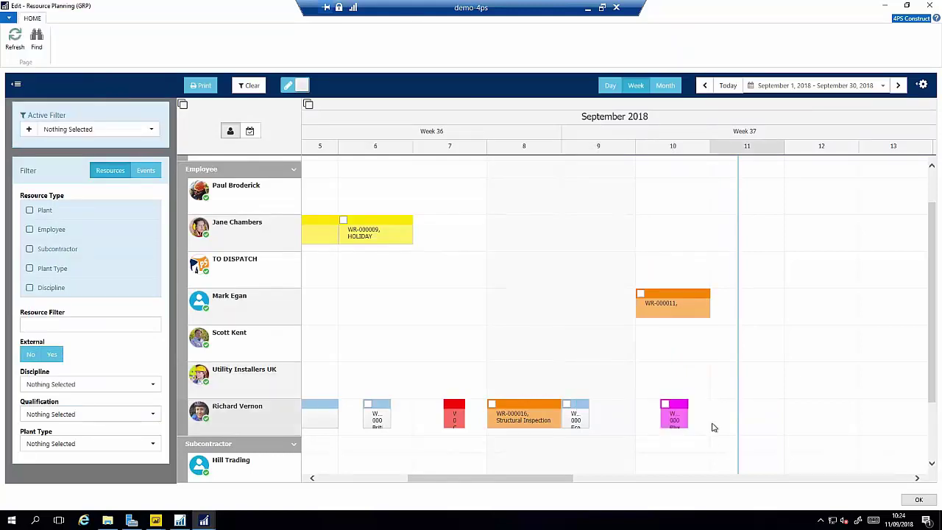
Step: Export the River View Development work order on 10 September to the mobile field service app
mouse_move(681, 419)
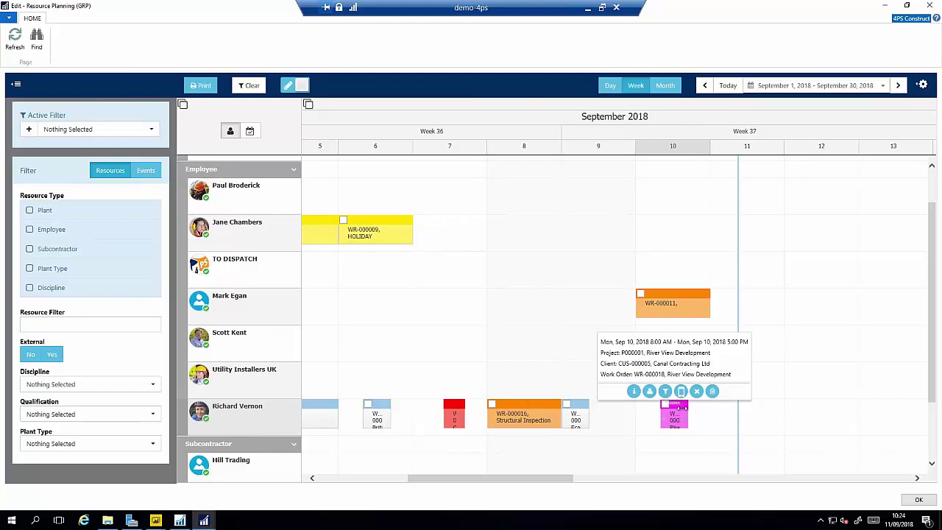
click(681, 392)
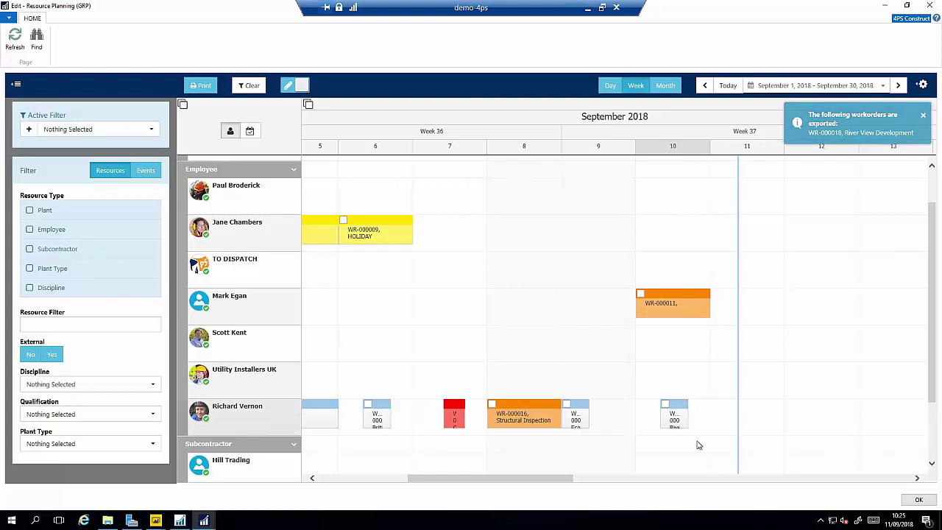
mouse_move(667, 417)
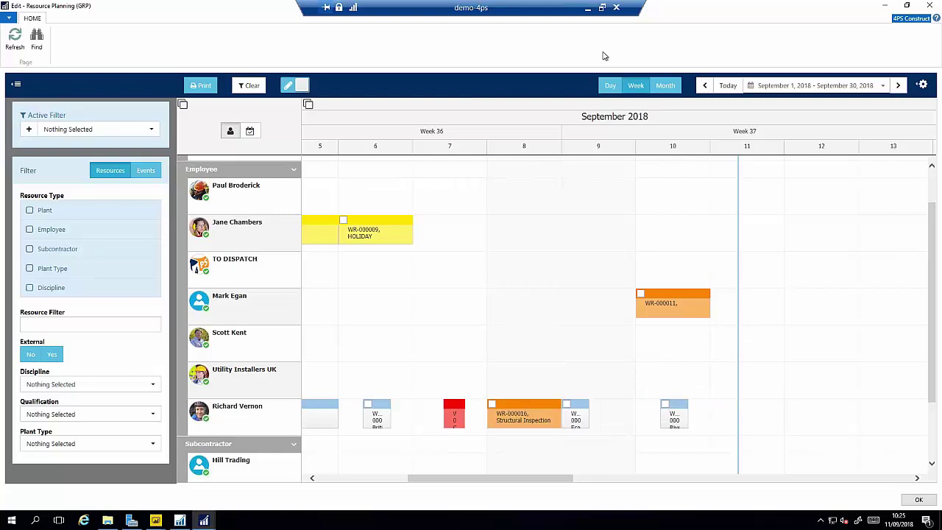
Step: Switch to the mirrored phone's Work Orders app and open the pending River View Development work order
click(587, 7)
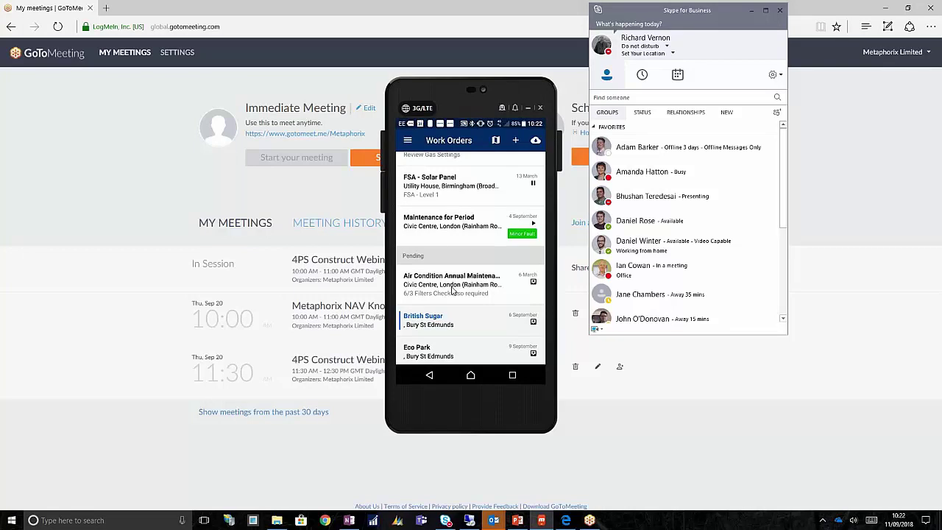
scroll(453, 292, up, 2)
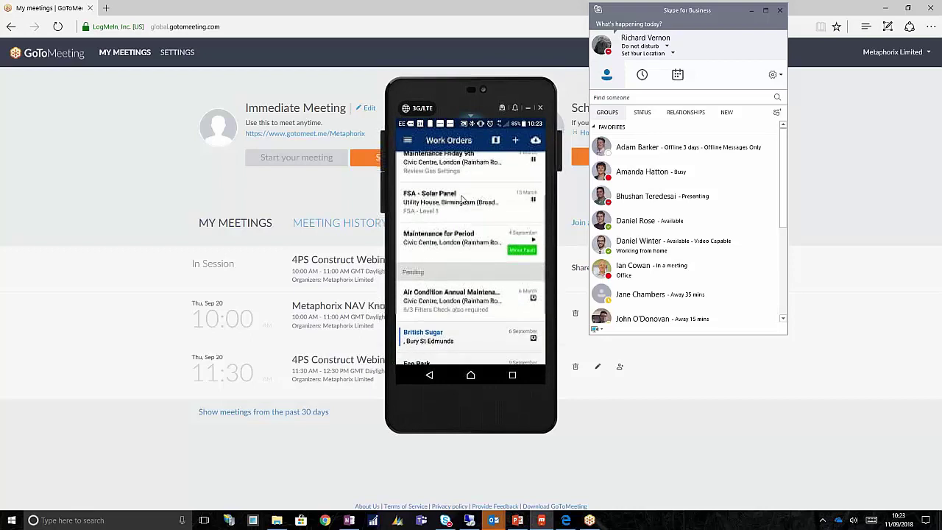
scroll(462, 198, down, 3)
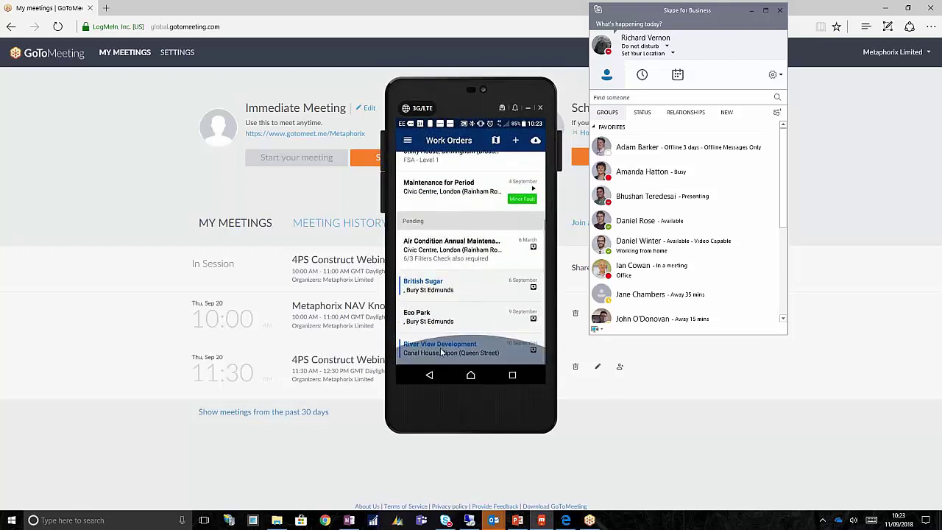
click(442, 353)
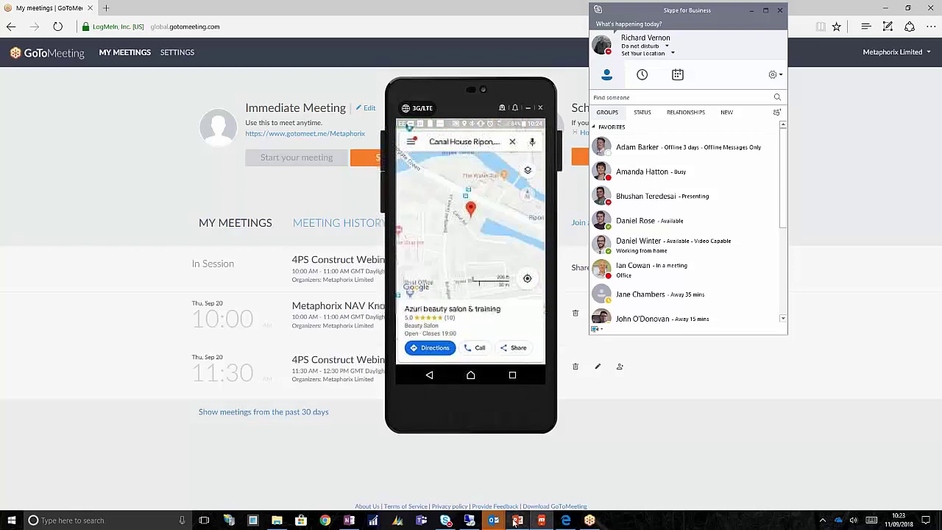
Step: Return to the planning board, view the work order card of the River View Development event on 10 September, and close it
mouse_move(474, 522)
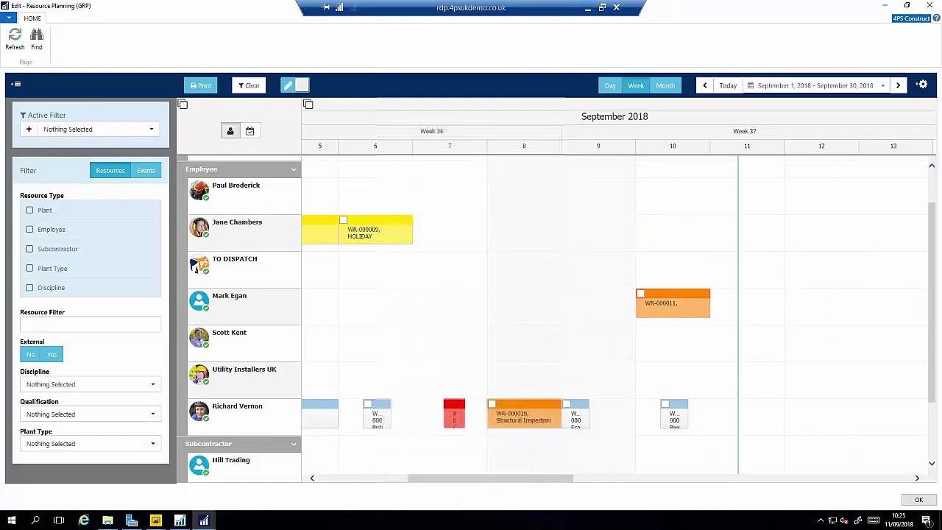
click(474, 491)
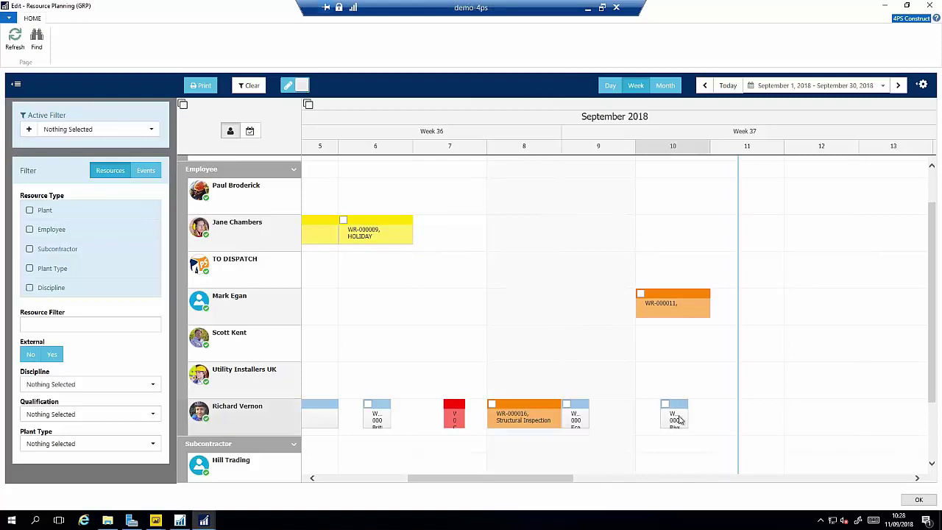
mouse_move(674, 416)
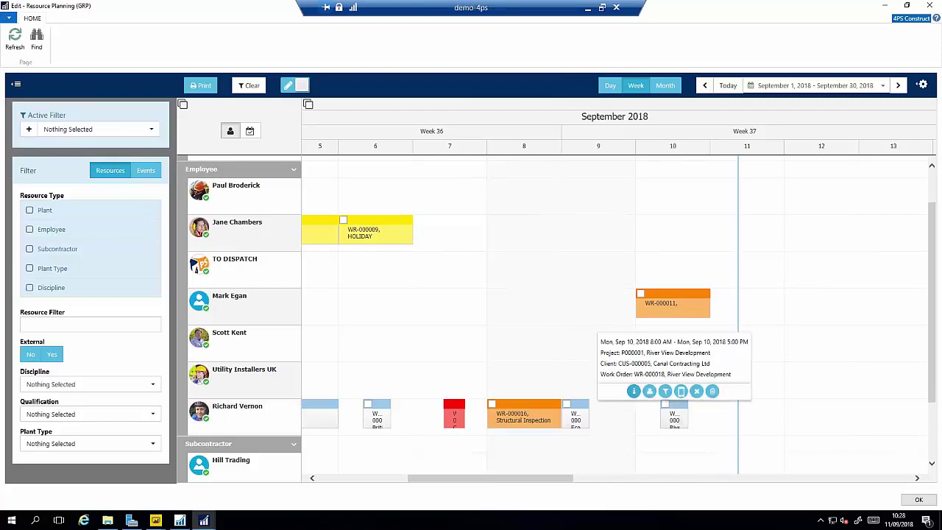
click(632, 392)
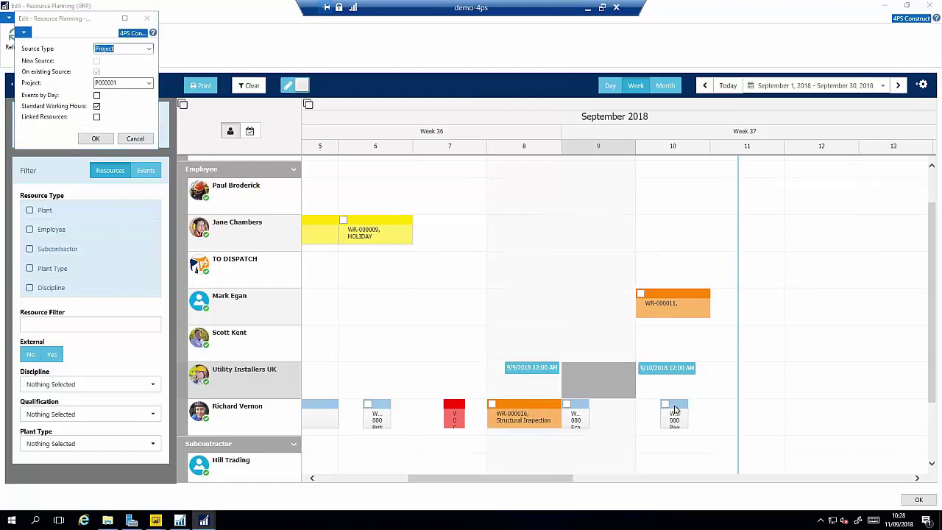
click(135, 139)
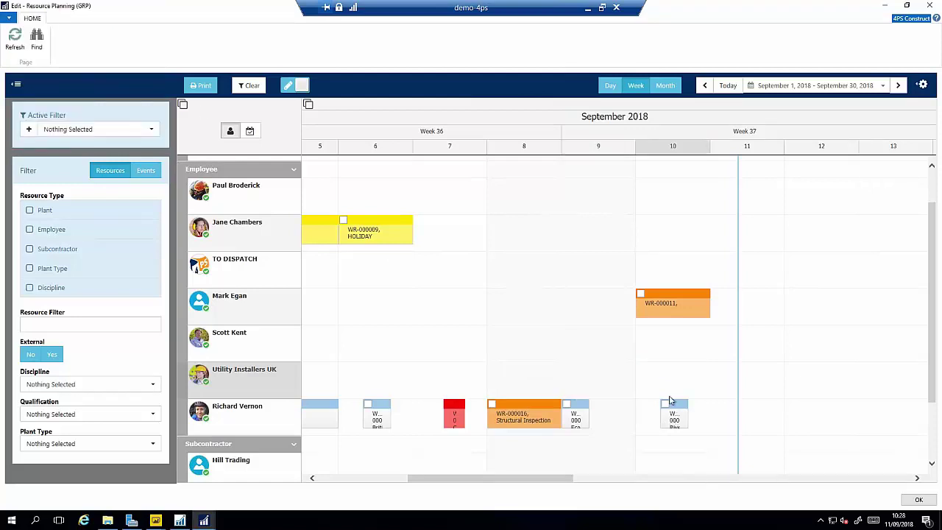
mouse_move(676, 417)
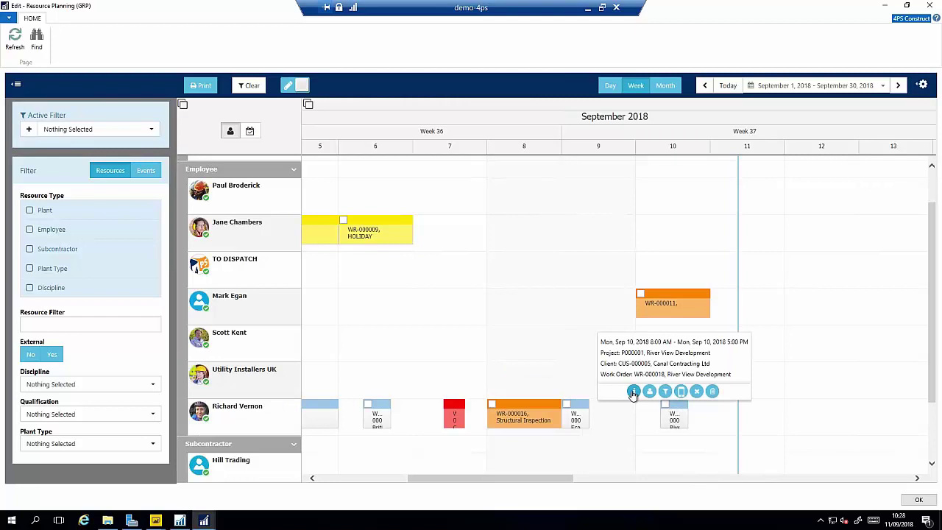
click(632, 391)
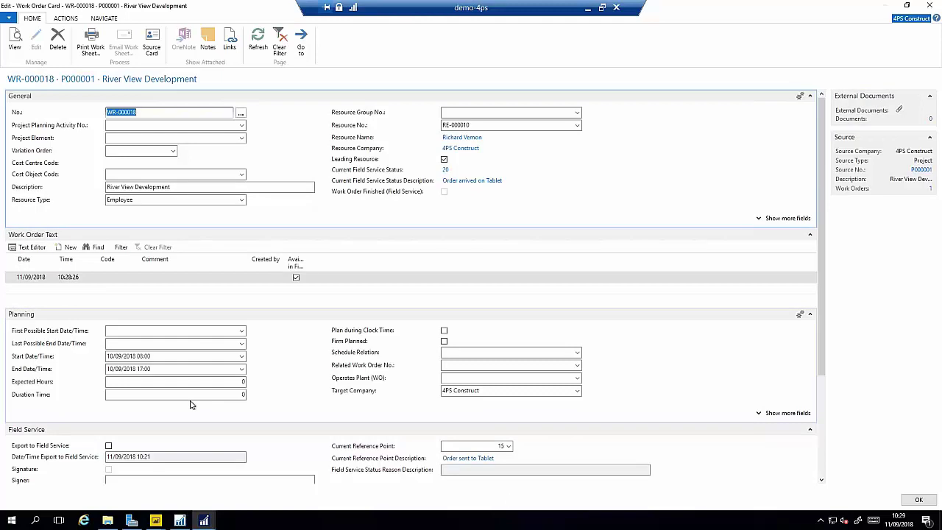
click(914, 501)
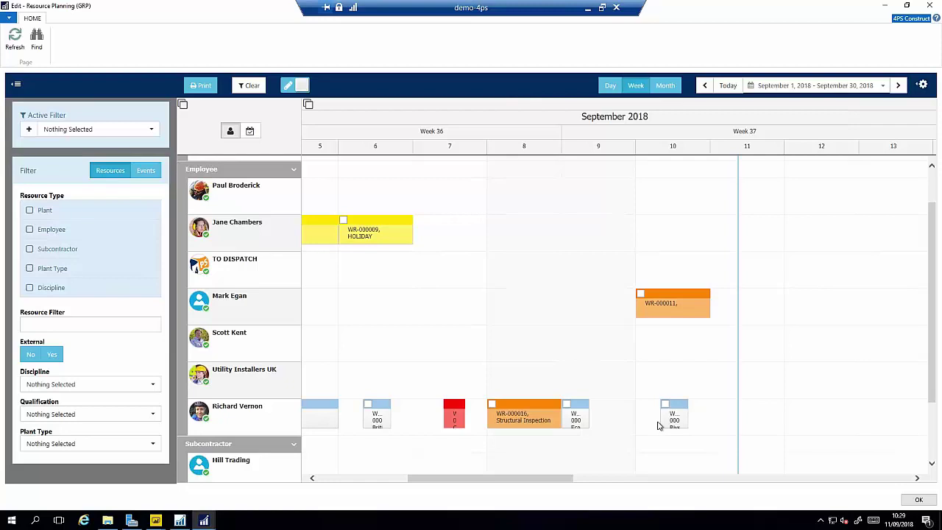
Step: Plan an event from the existing Structural Inspection request GRPREQ00014 on 10 September for the employee directly above Utility Installers UK
click(669, 344)
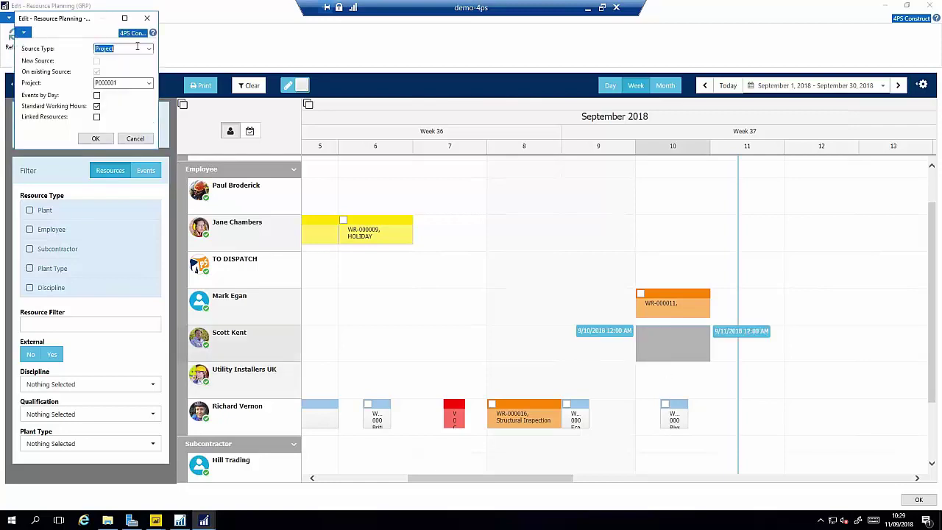
click(149, 49)
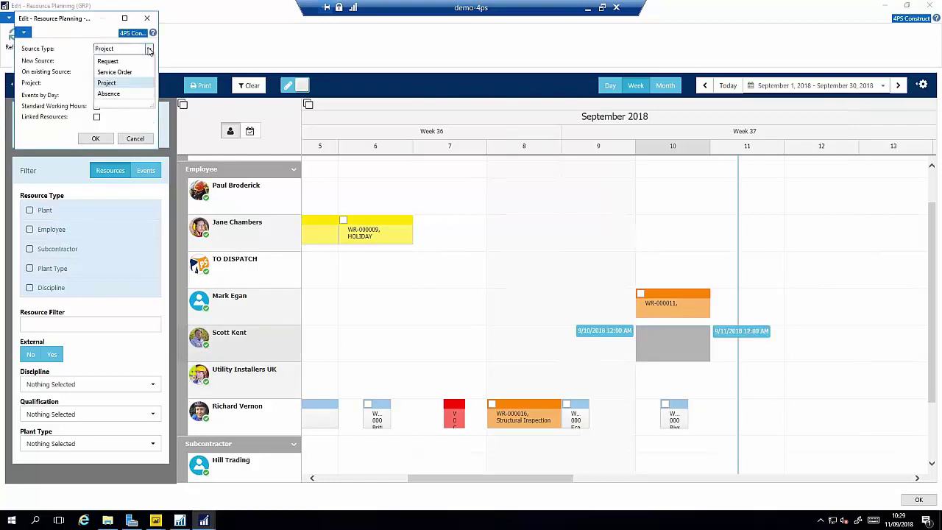
click(111, 61)
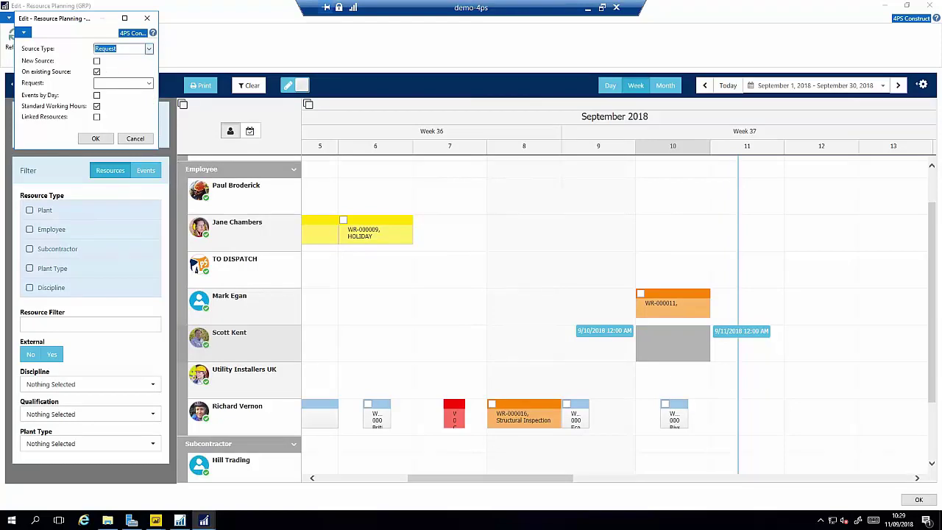
click(149, 49)
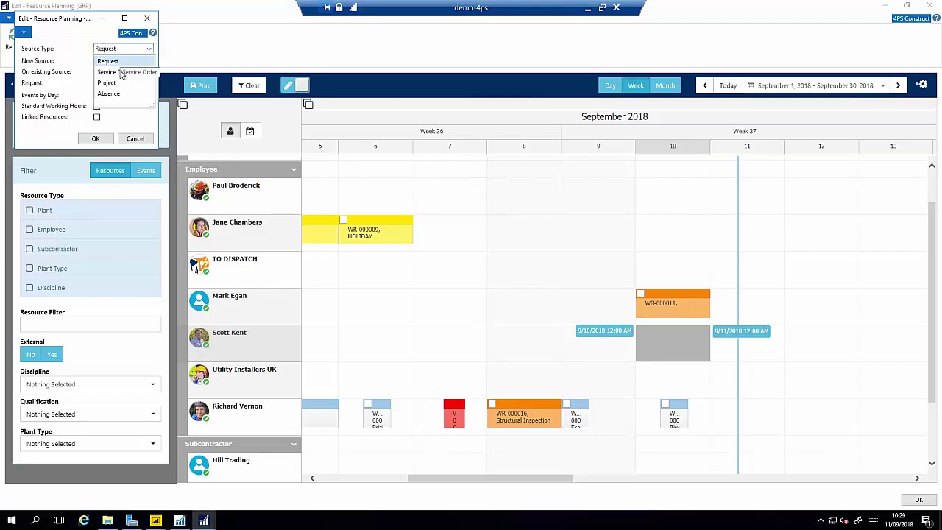
click(118, 62)
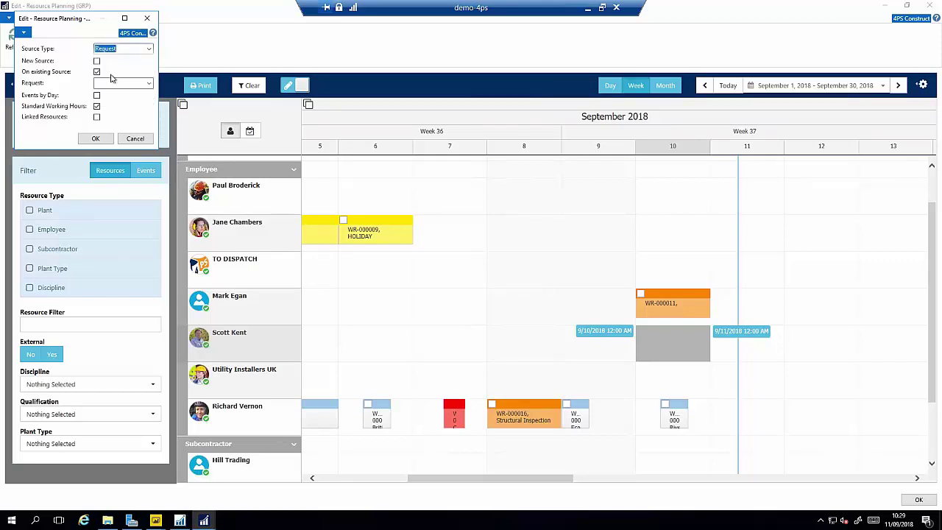
click(148, 83)
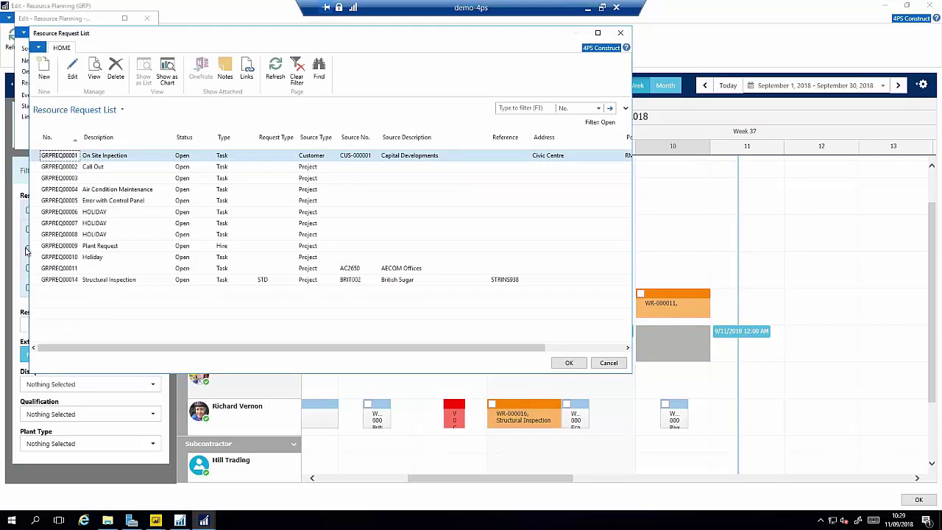
click(47, 280)
click(570, 363)
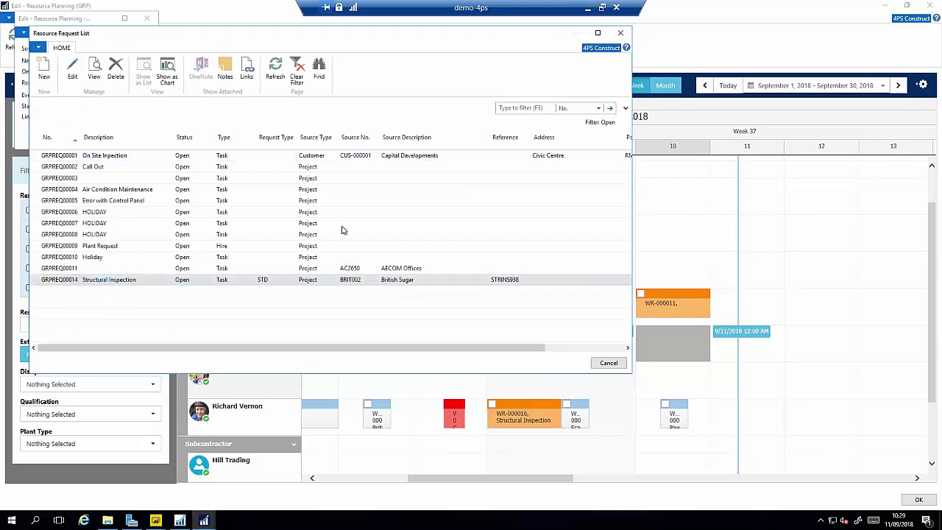
click(95, 139)
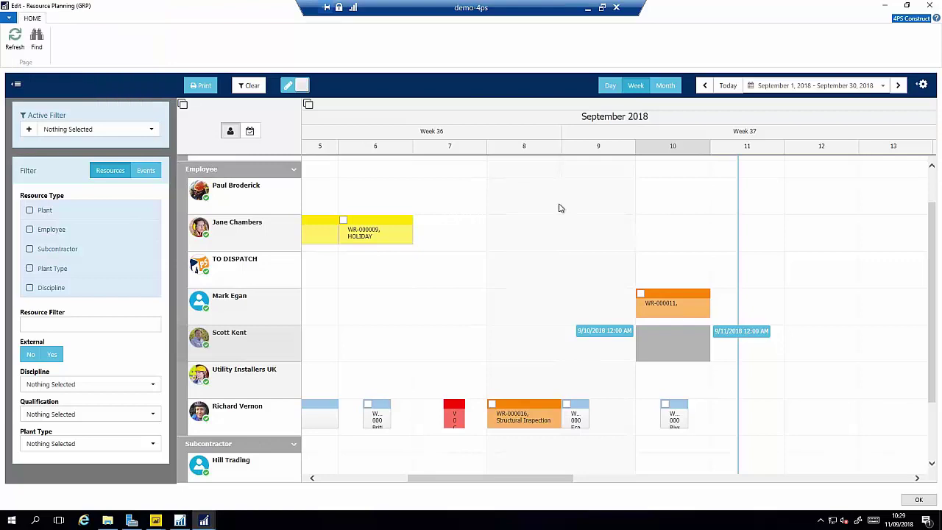
click(689, 349)
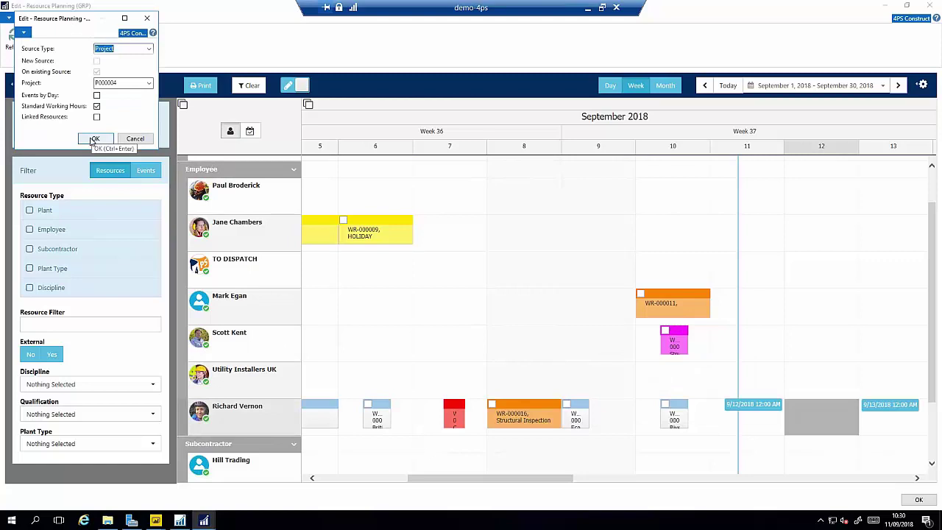
Step: Plan the event for project P000004 on 12 September with linked resources included, and check it in the forklift and employee rows
click(97, 117)
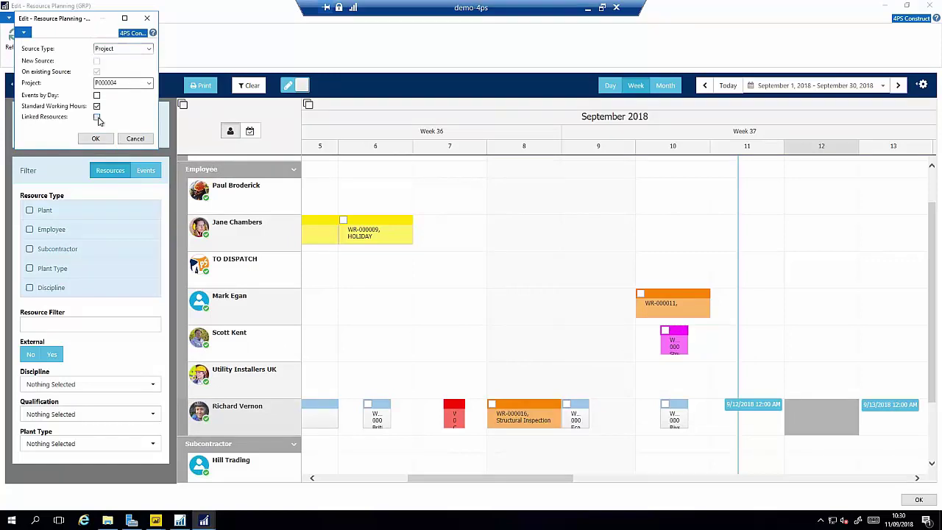
click(96, 138)
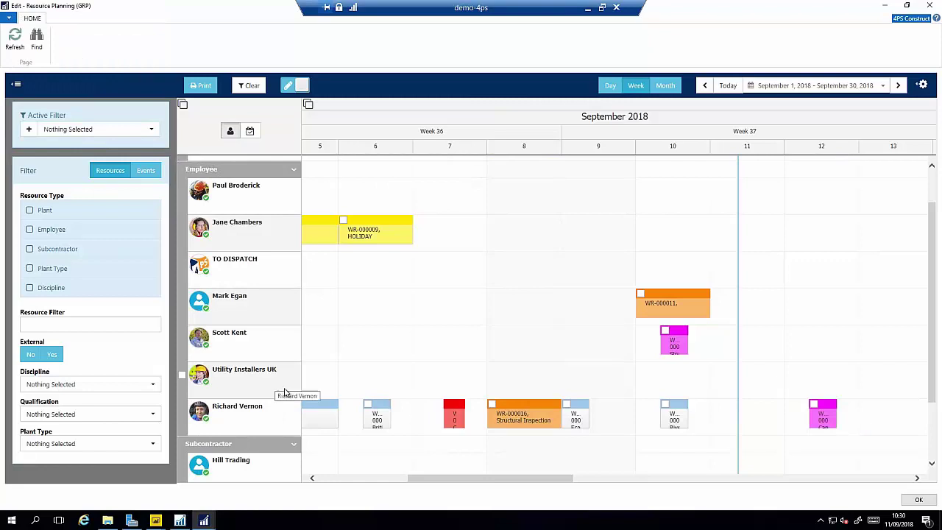
scroll(788, 382, up, 1)
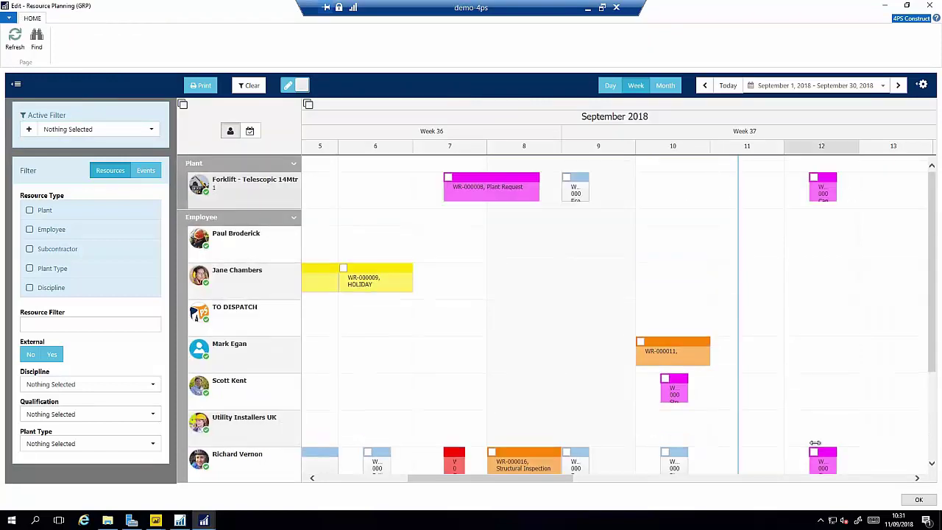
click(824, 188)
scroll(248, 276, down, 1)
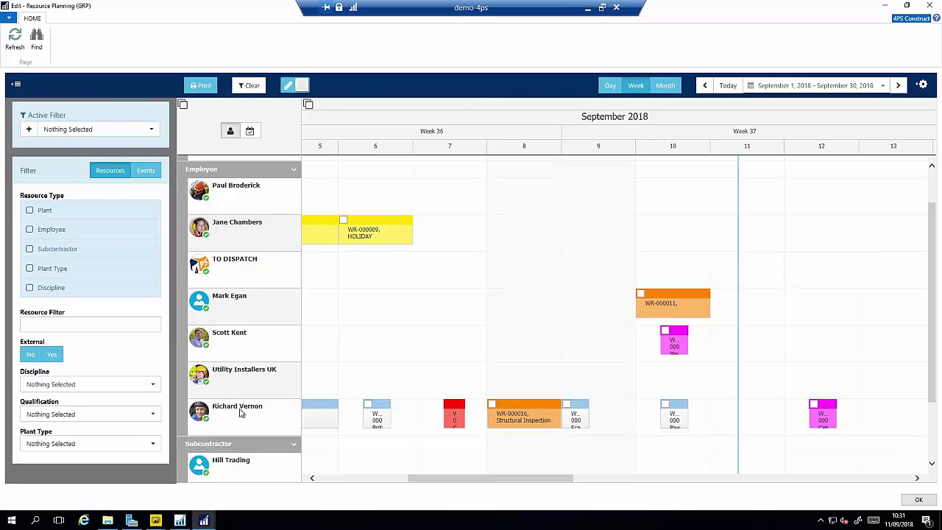
Step: Filter the board on the employee directly above the Subcontractor group and move the linked Canal Factory Refit events to 13 September
click(295, 410)
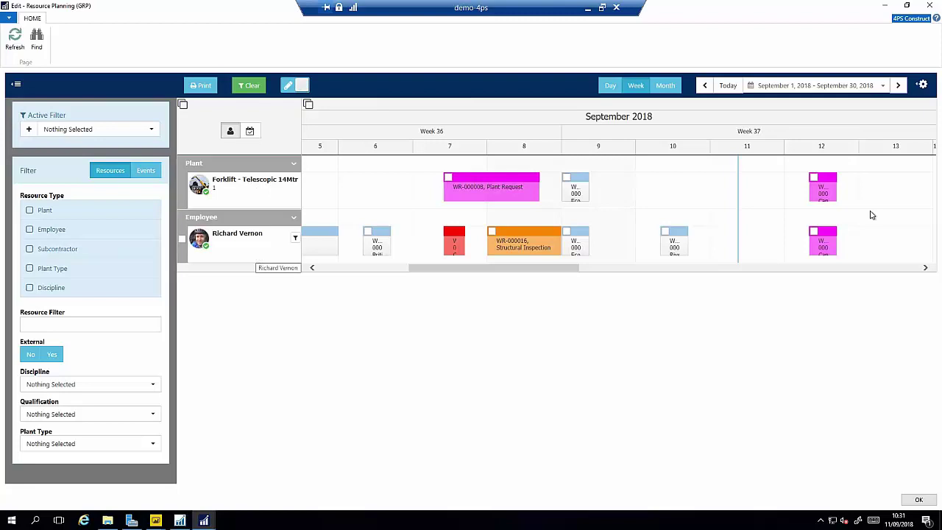
mouse_move(822, 241)
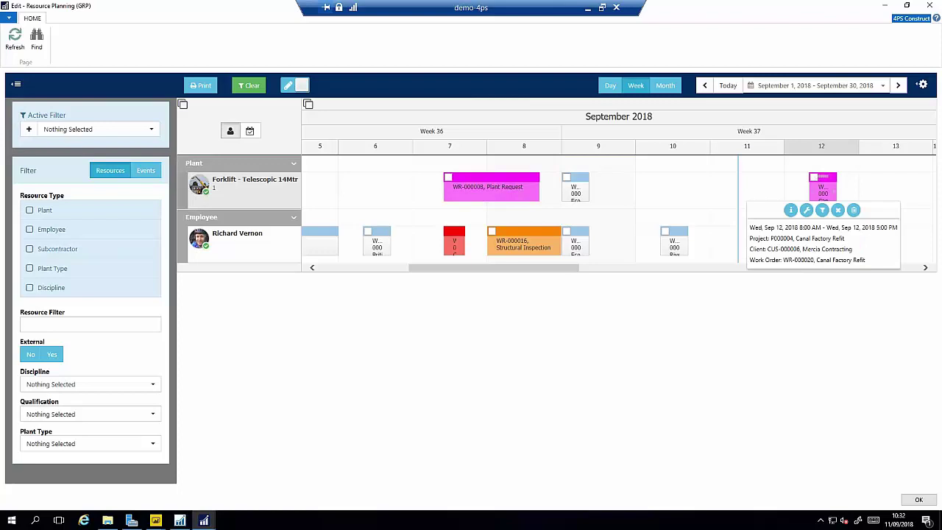
ctrl+click(815, 179)
drag(832, 177, 910, 178)
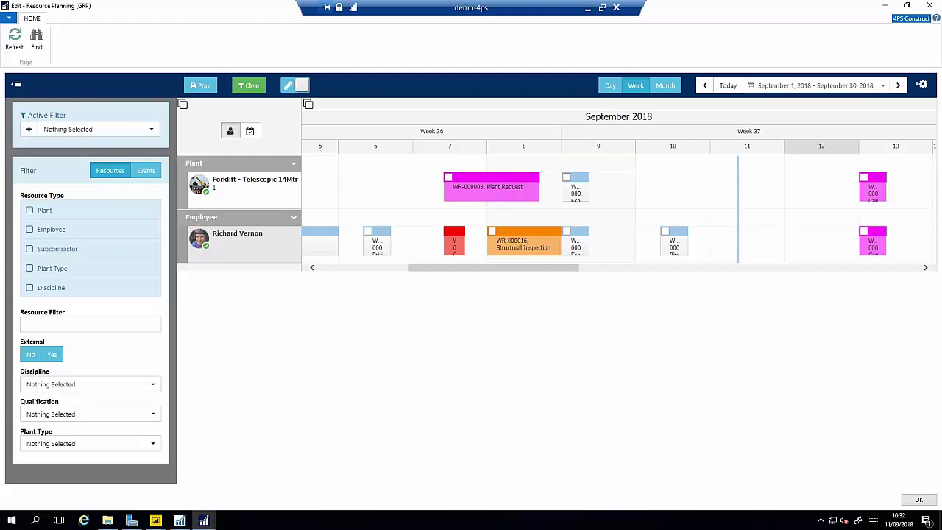
Step: Plan another P000004 project event on 12 September for the filtered employee without linked resources, and clear the board filter
click(805, 251)
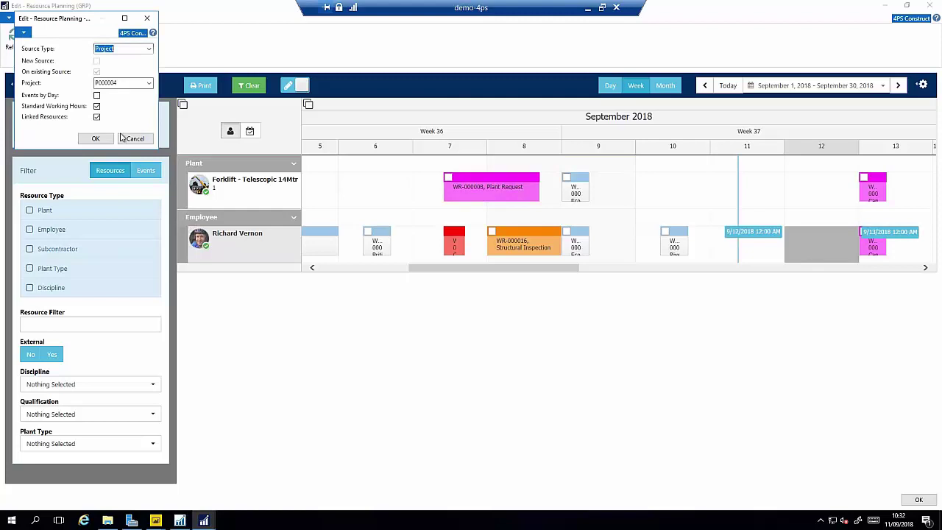
click(96, 117)
click(95, 139)
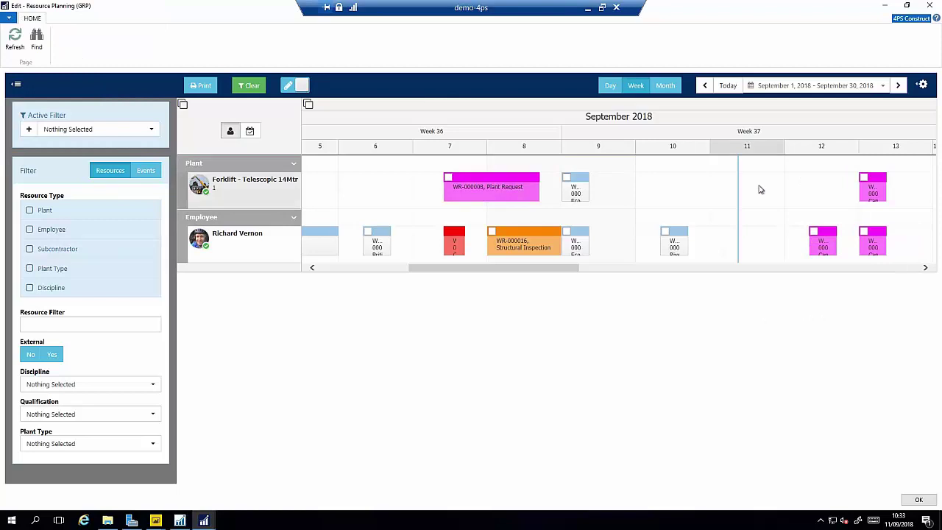
click(252, 88)
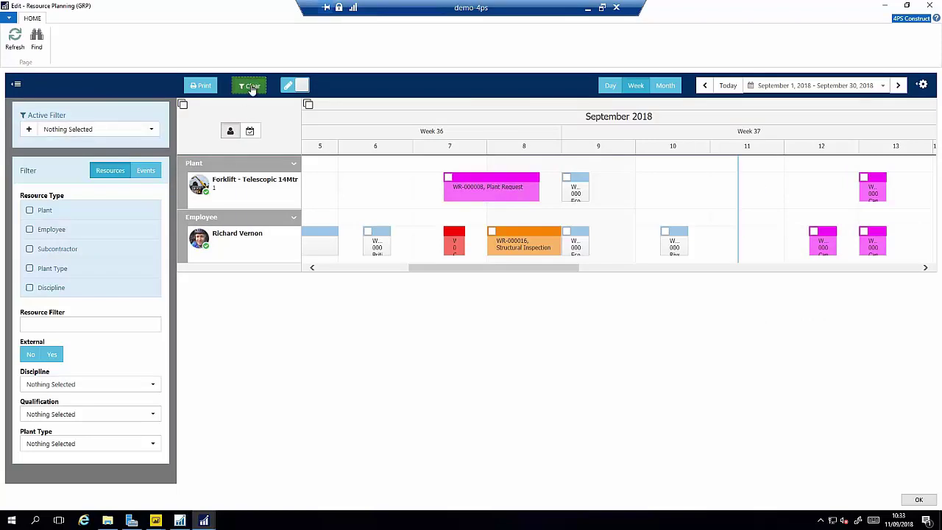
Step: In the board settings, set the day scale to 12 Hours and reduce the column width to about 41%
click(923, 85)
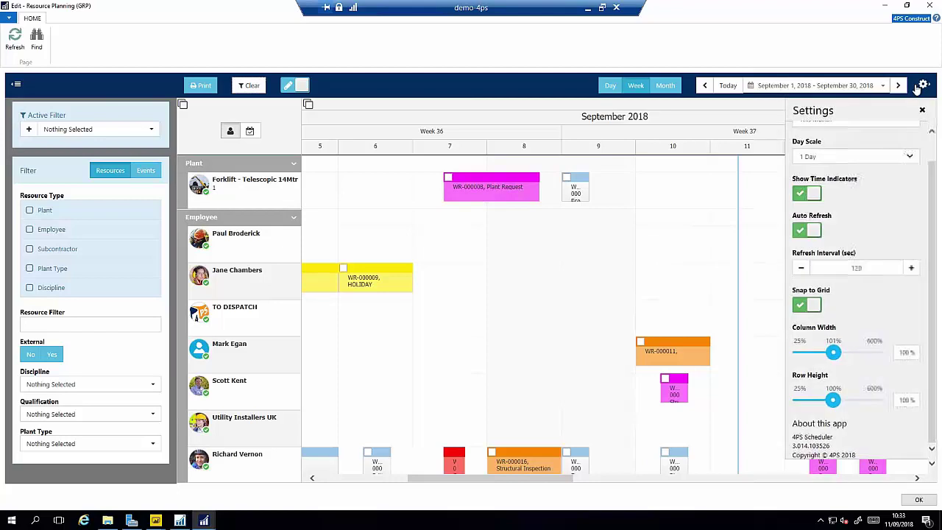
click(905, 160)
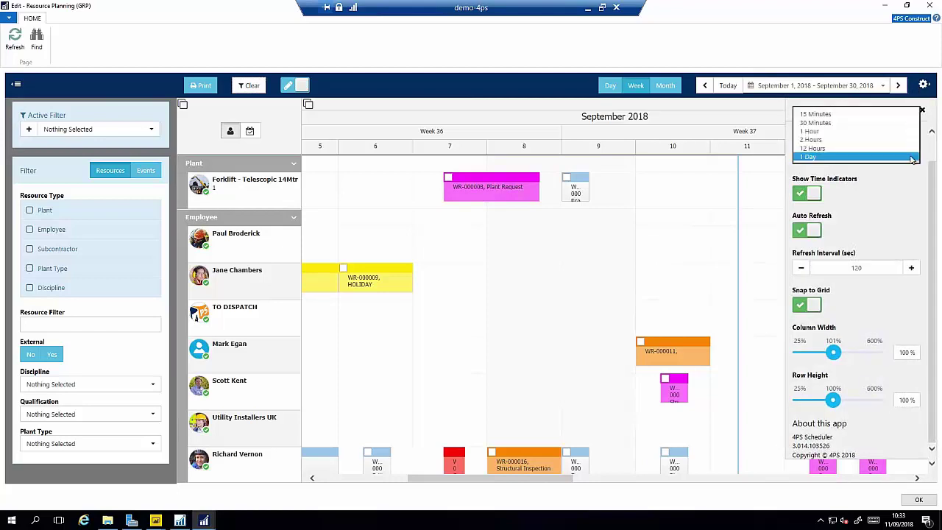
click(809, 148)
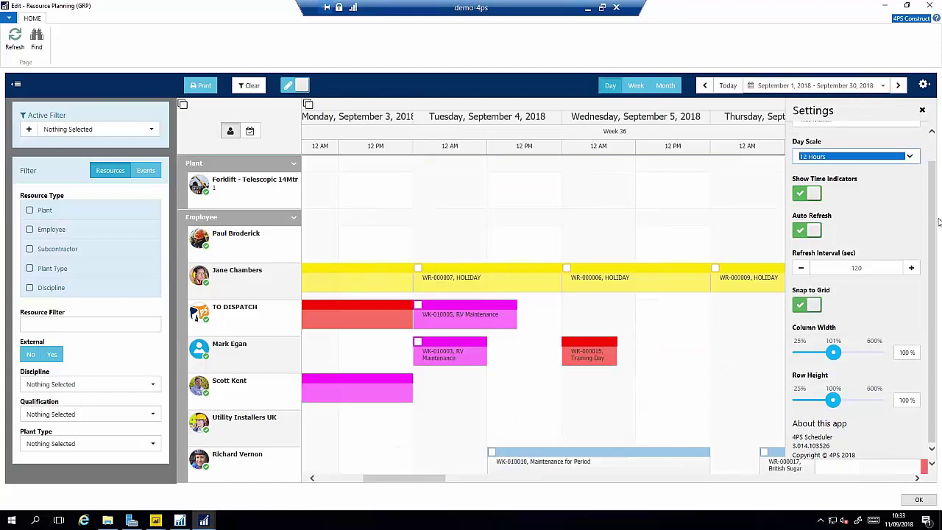
drag(938, 222, 938, 204)
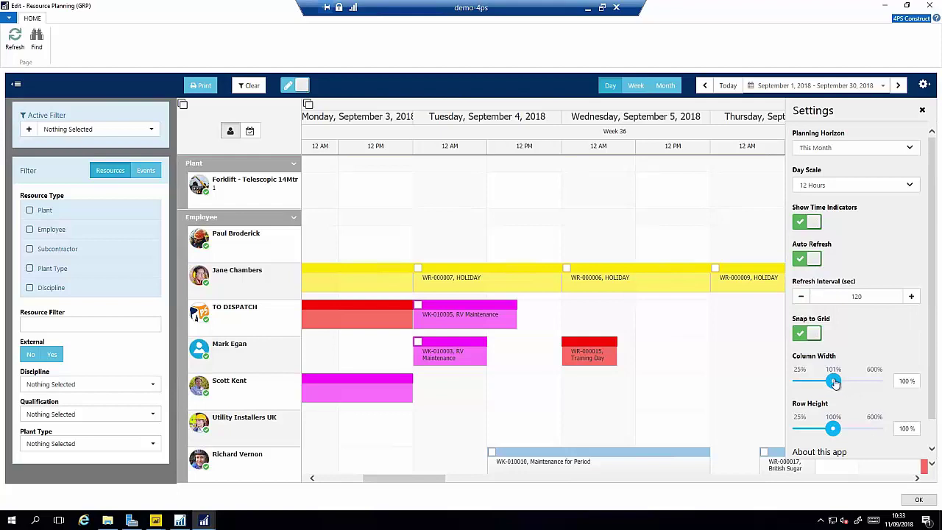
drag(836, 382, 817, 383)
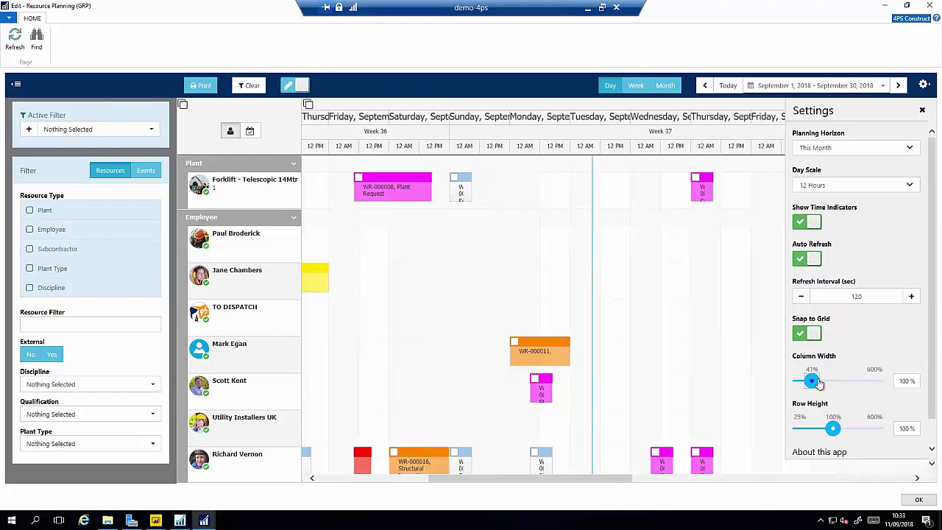
Step: Set the planning horizon first to Next week and finally to This Week, and reduce the row height to about 73%
click(910, 148)
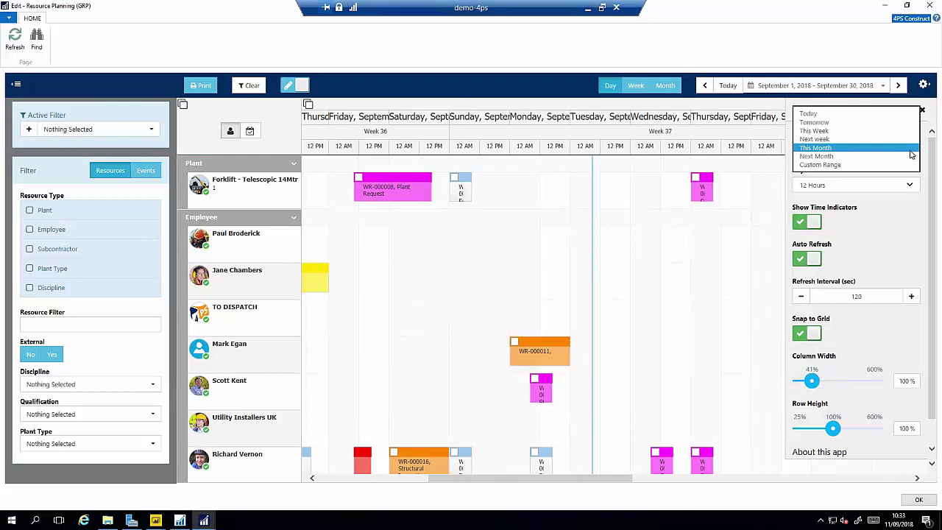
click(809, 139)
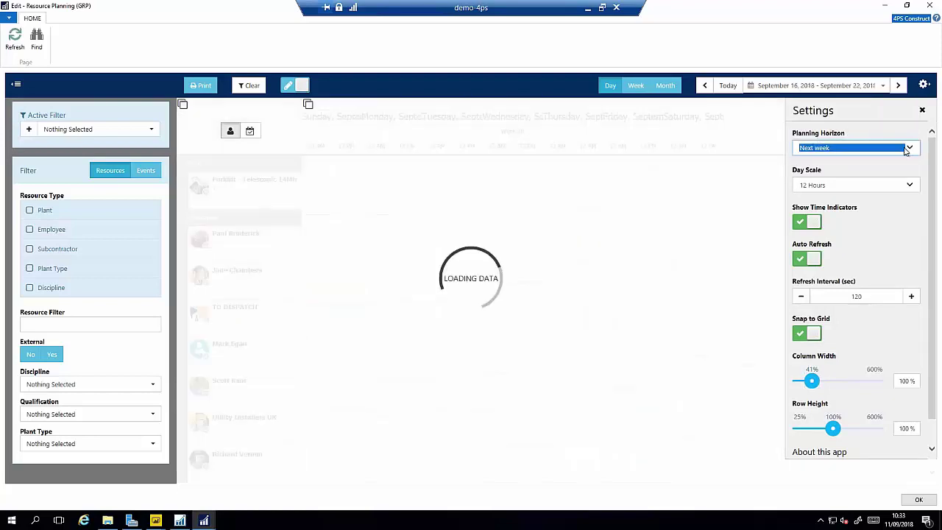
click(914, 149)
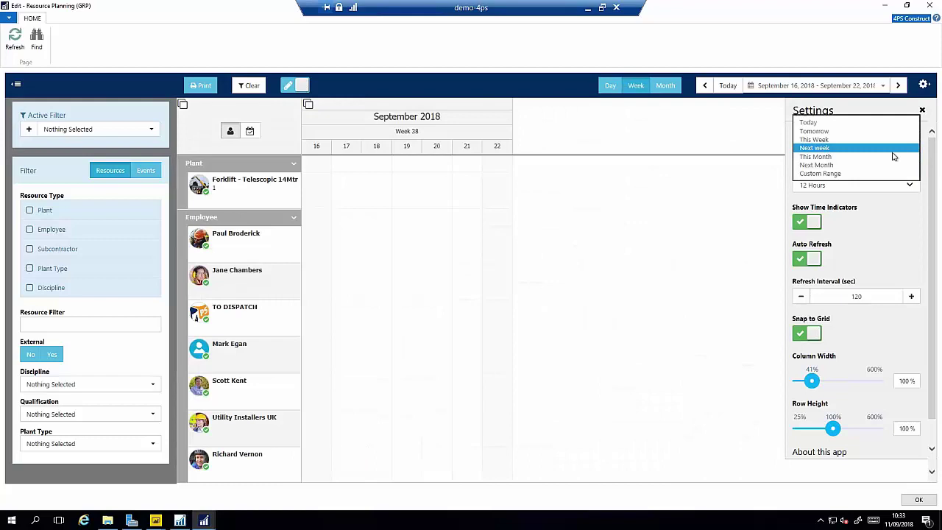
click(833, 145)
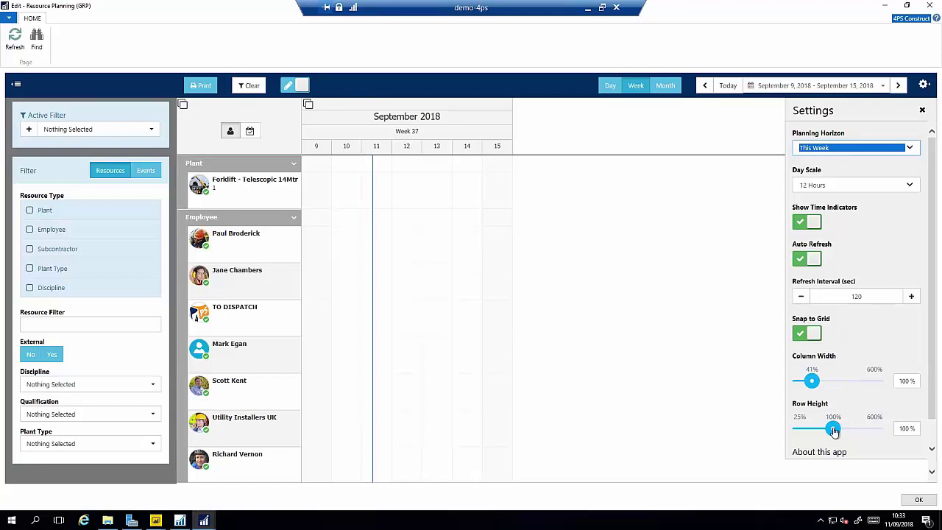
drag(834, 429, 827, 430)
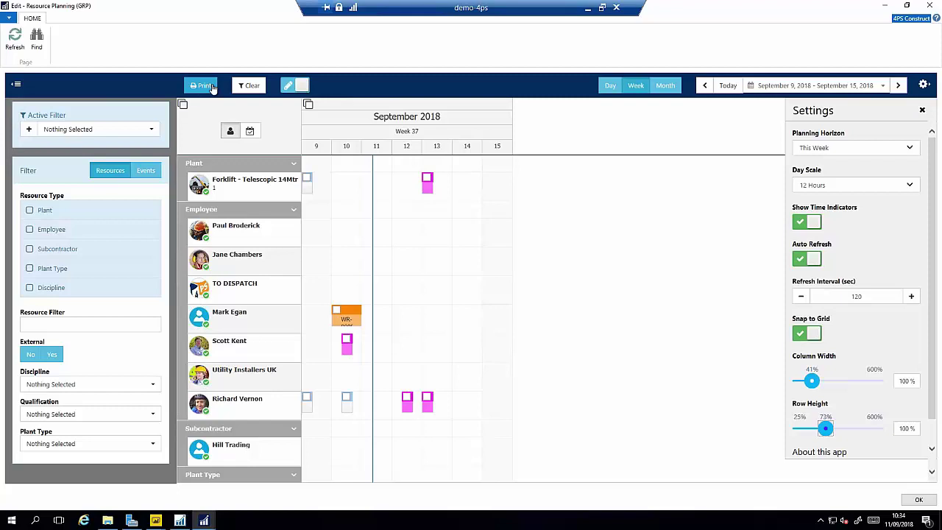
Step: Close the planning board, reopen Resource Planning (GRP) from the Role Centre to check its saved settings, and close it again
click(931, 6)
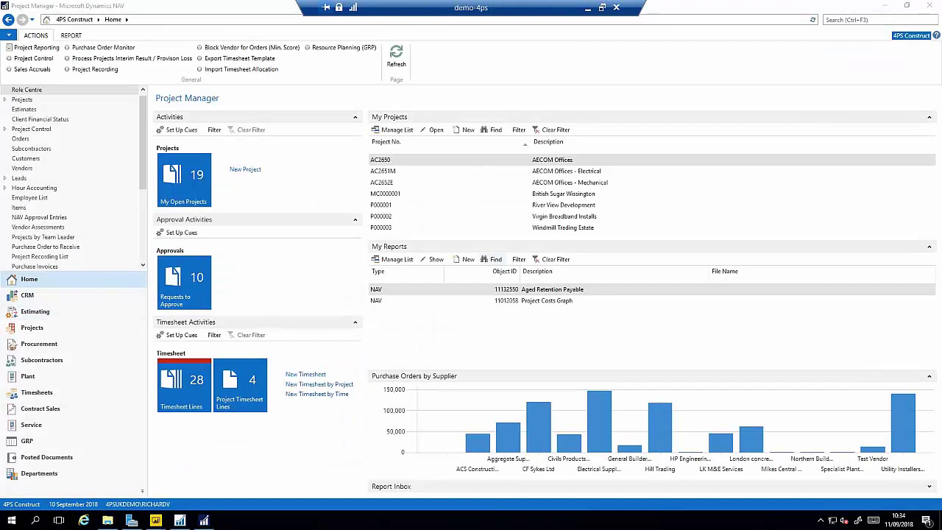
click(339, 48)
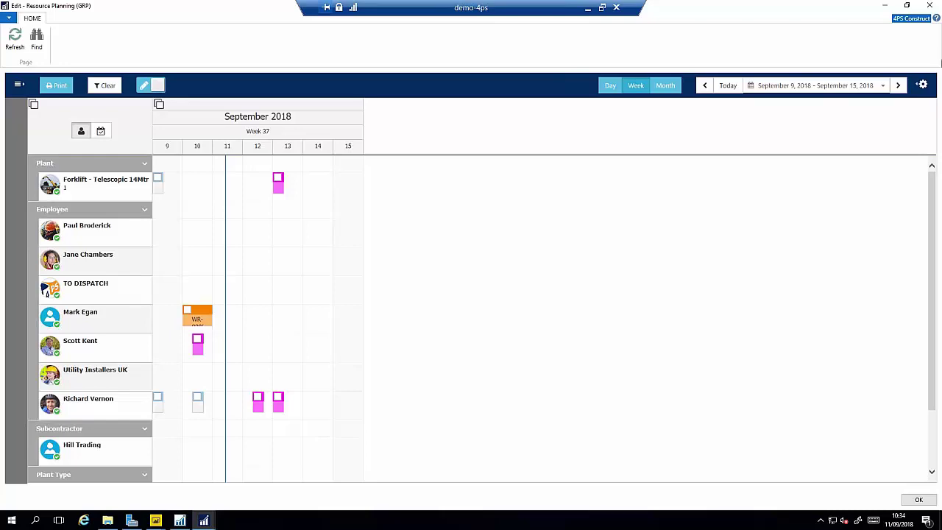
click(929, 5)
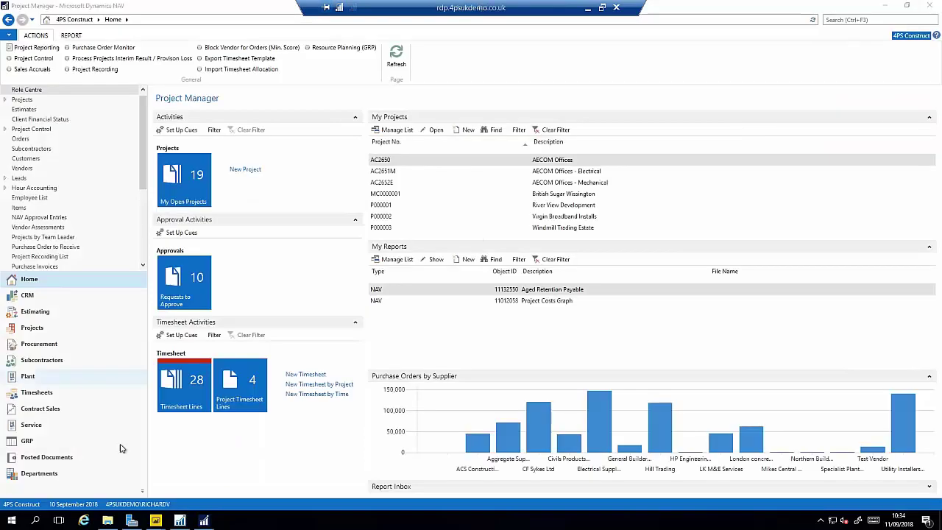
Step: Switch to the GRP.pptx presentation in PowerPoint, start the slide show at the Roadmap slide, and reveal its first two points
click(589, 8)
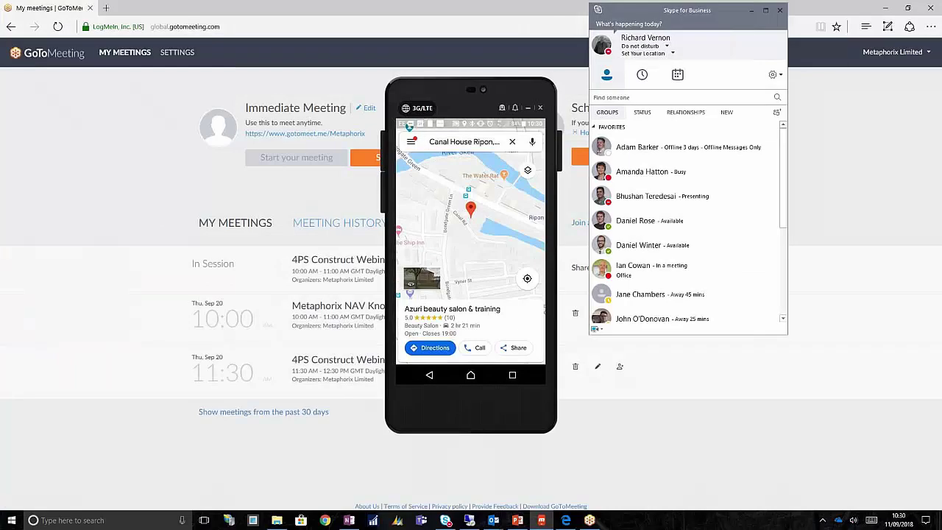
click(515, 521)
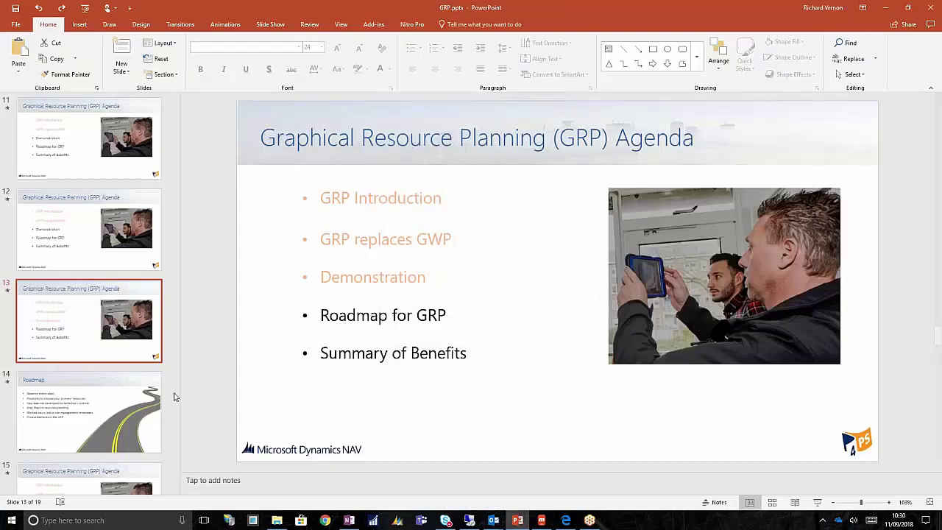
click(105, 417)
click(818, 502)
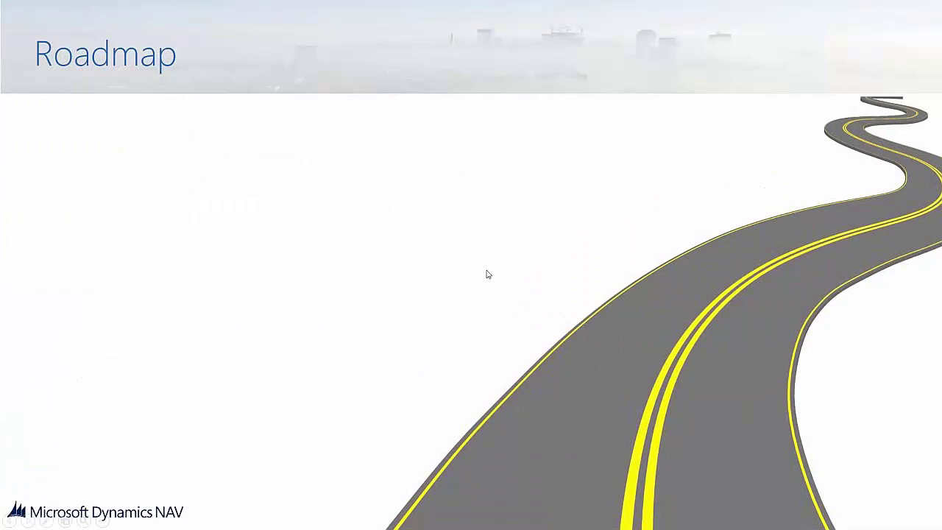
key(Right)
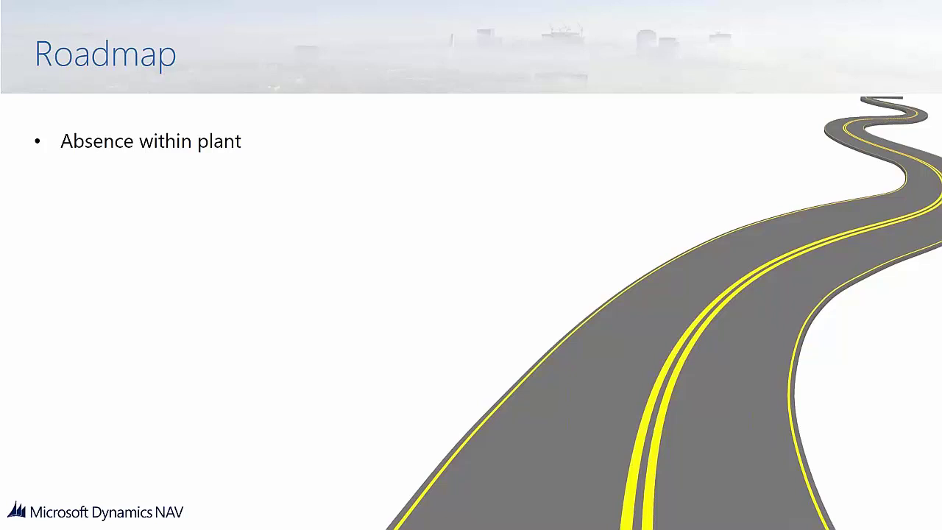
key(Right)
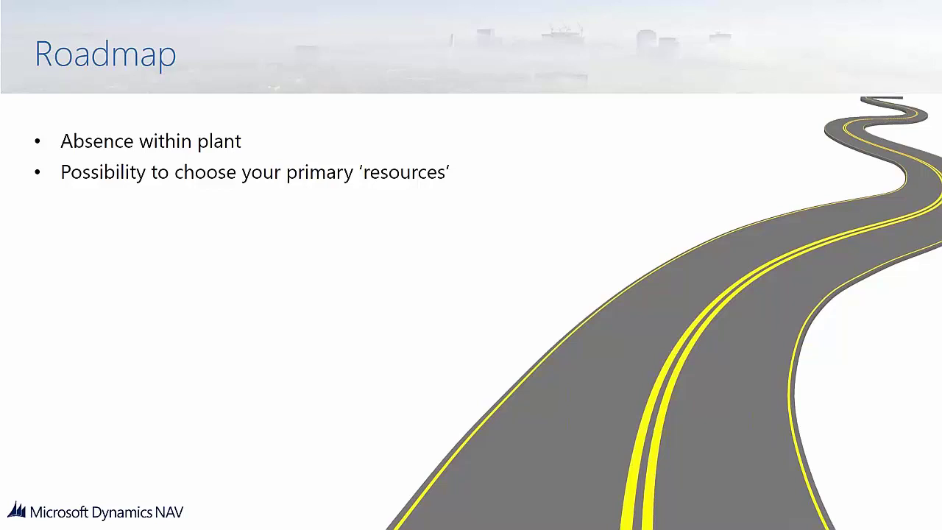